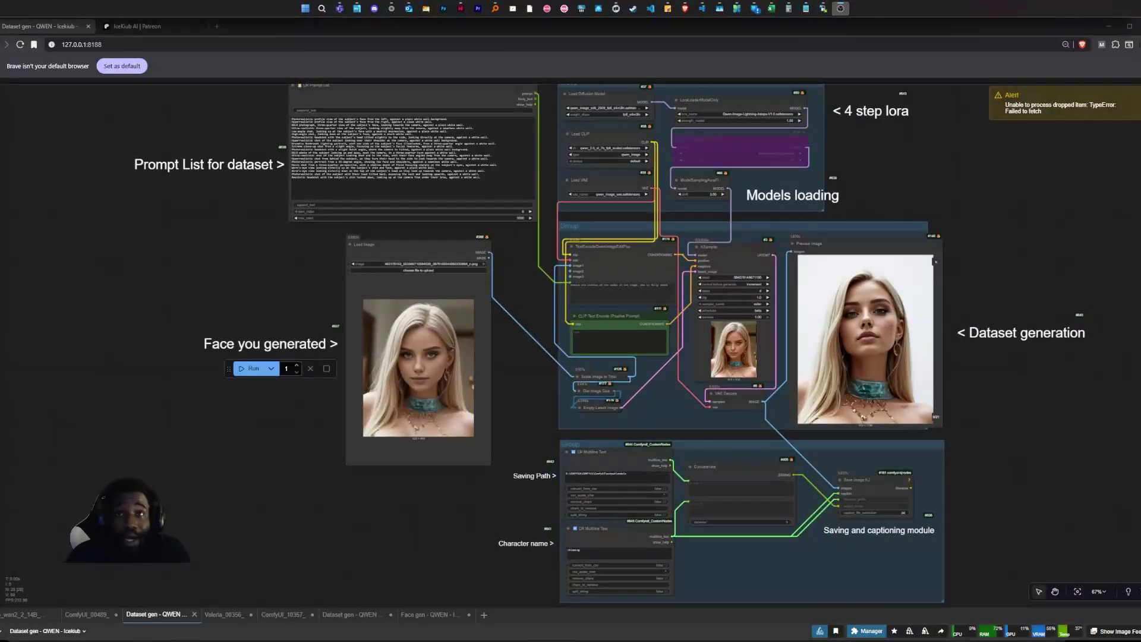
Show the 21 generated face images as a grid, then enlarge and step through them.
left_click(938, 263)
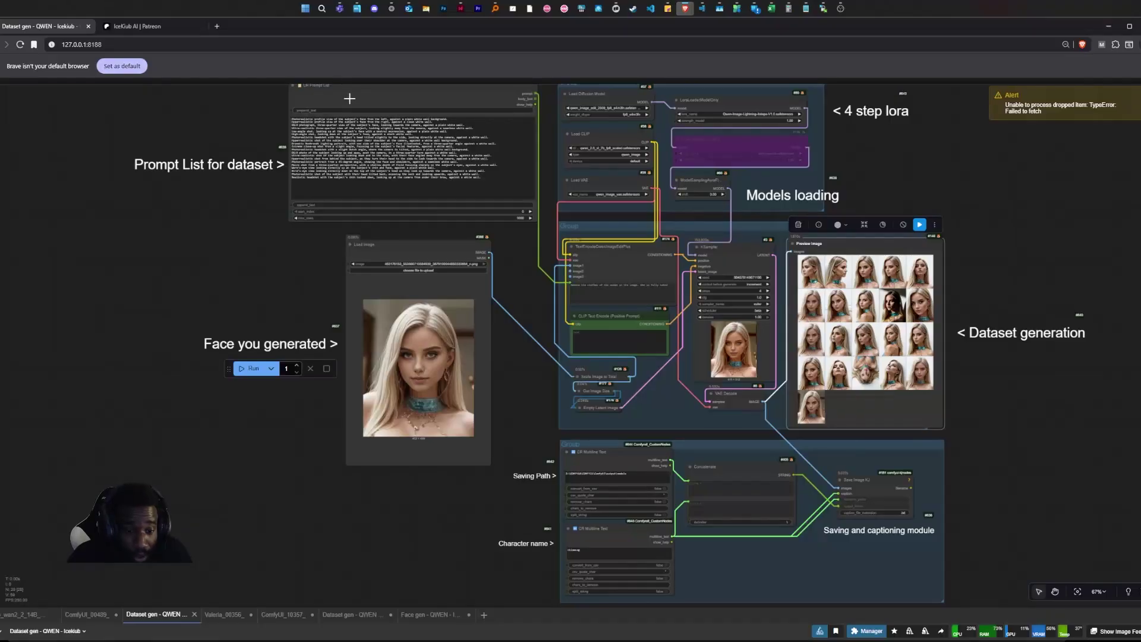
scroll(913, 335, "up", 5)
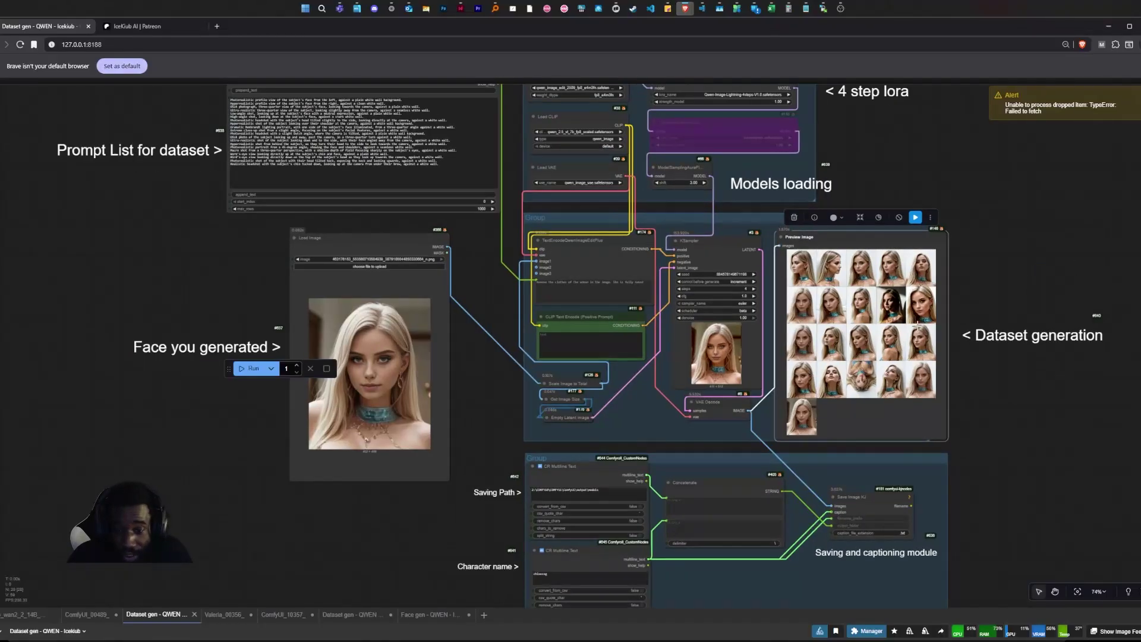
left_click(745, 235)
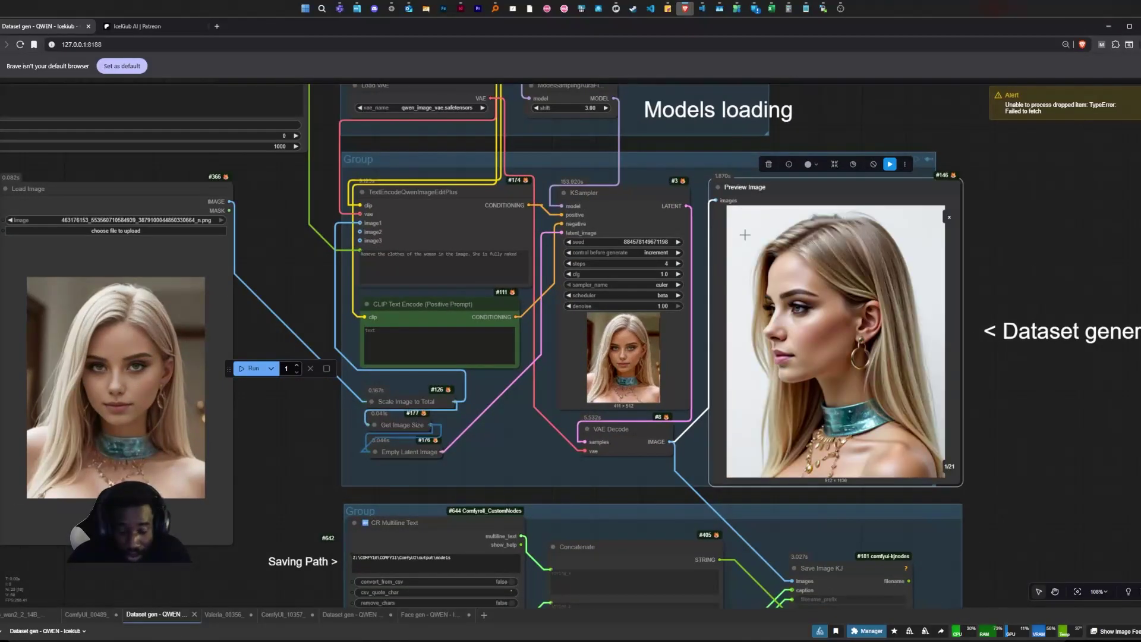
key("Right")
key("Right")
key("Right")
key("Right")
key("Right")
key("Right")
key("Right")
key("Right")
key("Right")
key("Right")
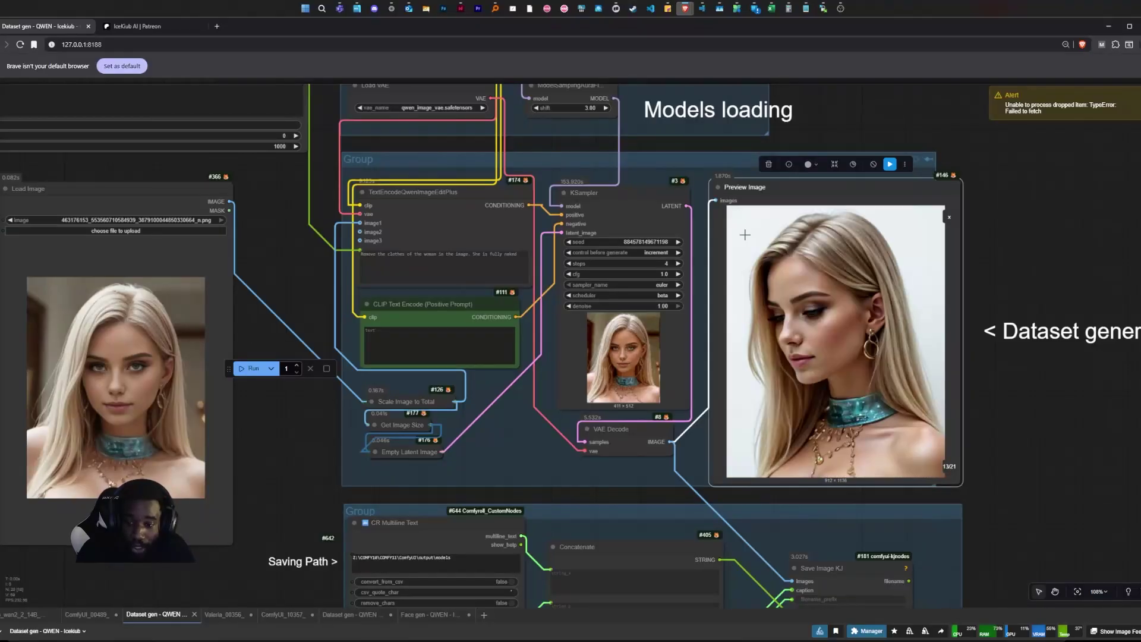
scroll(688, 293, "down", 6)
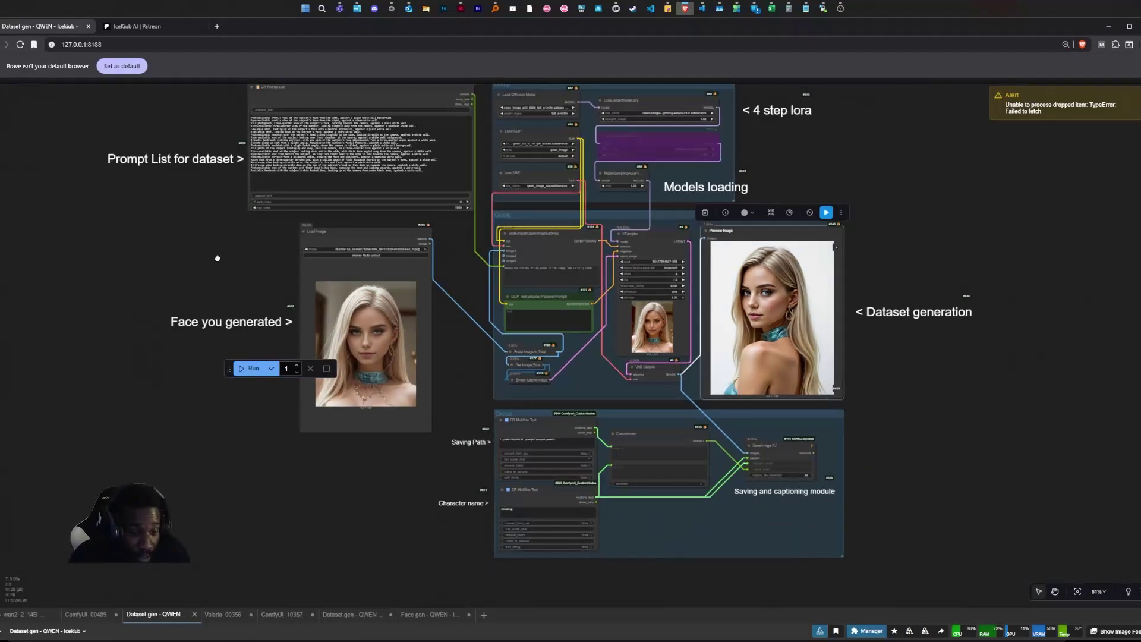
left_click_drag(218, 258, 107, 303)
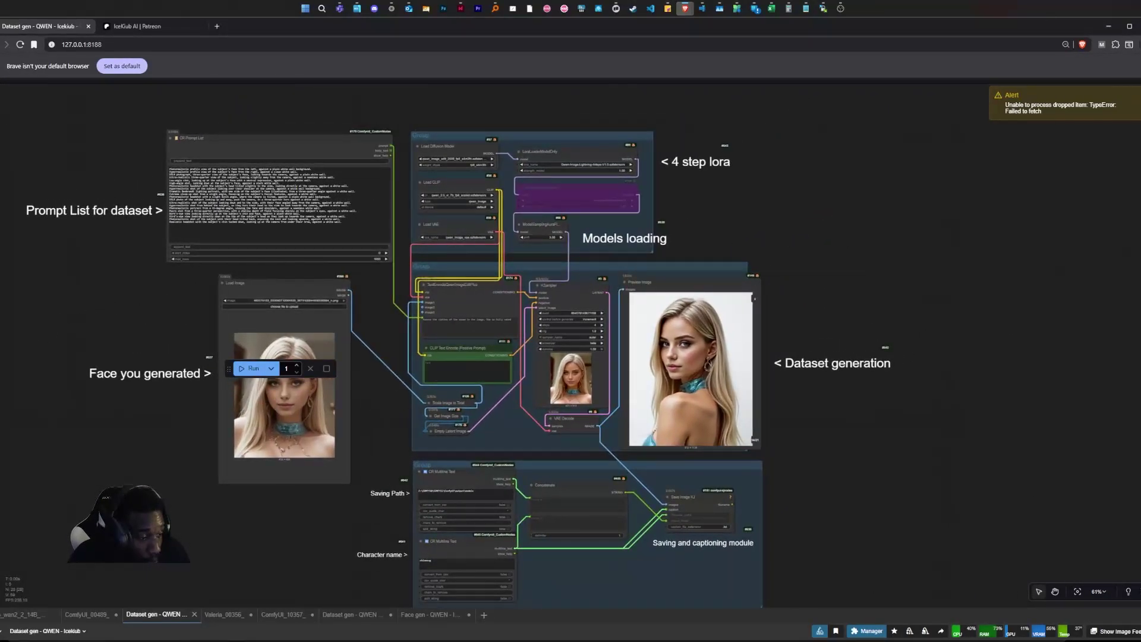
Paste the purple Teletubby picture as the input image and run the workflow.
key("ctrl+v")
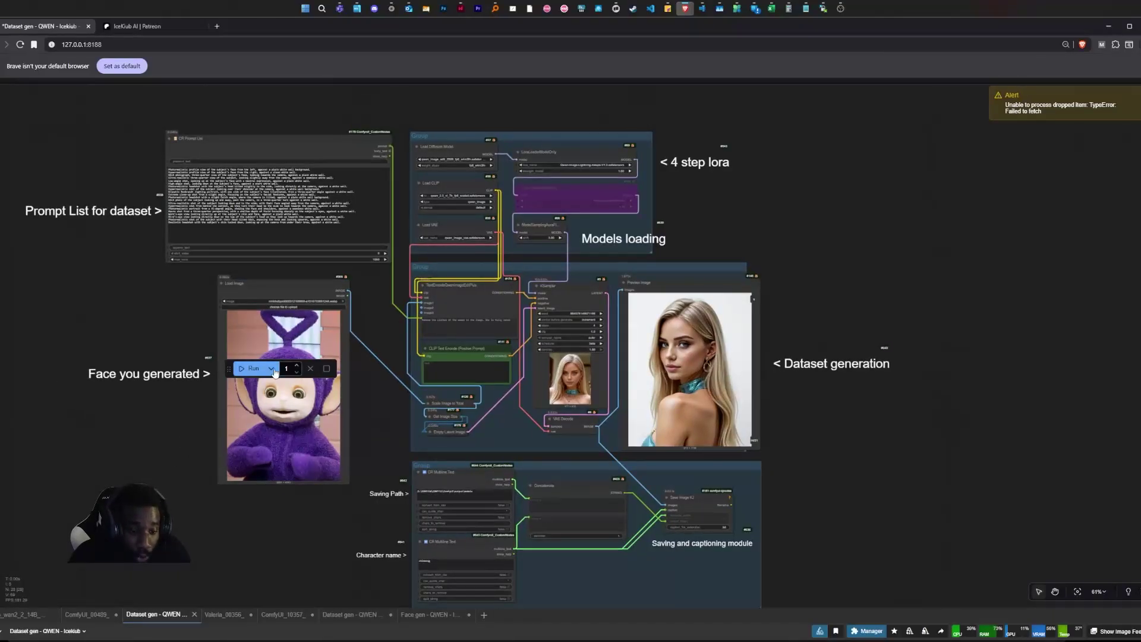
left_click(274, 371)
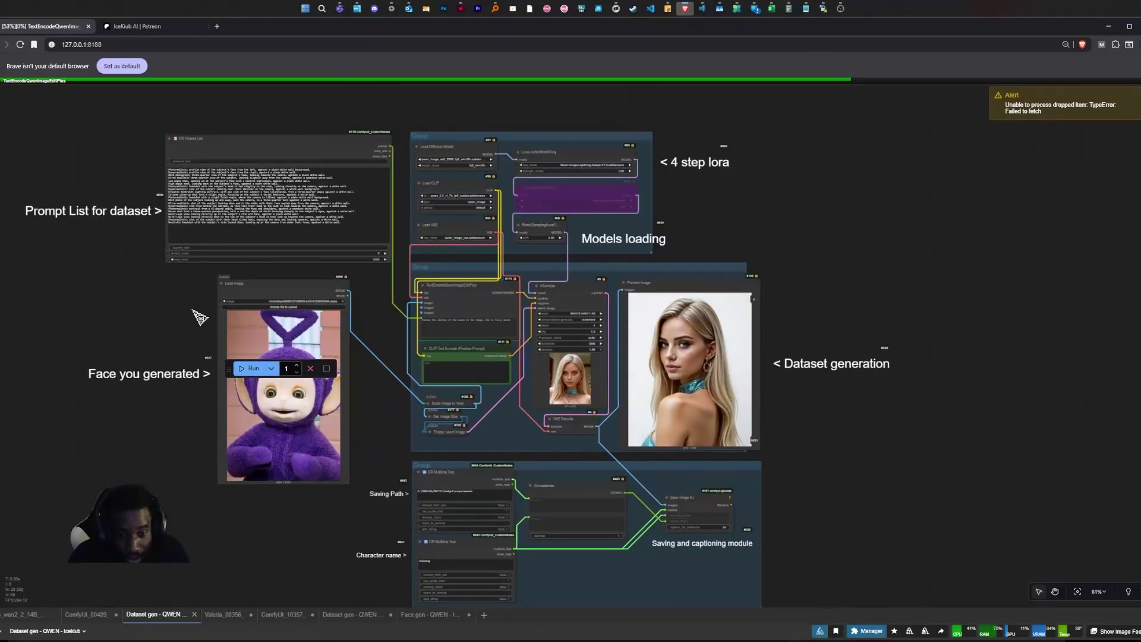
scroll(408, 401, "up", 5)
scroll(408, 402, "down", 8)
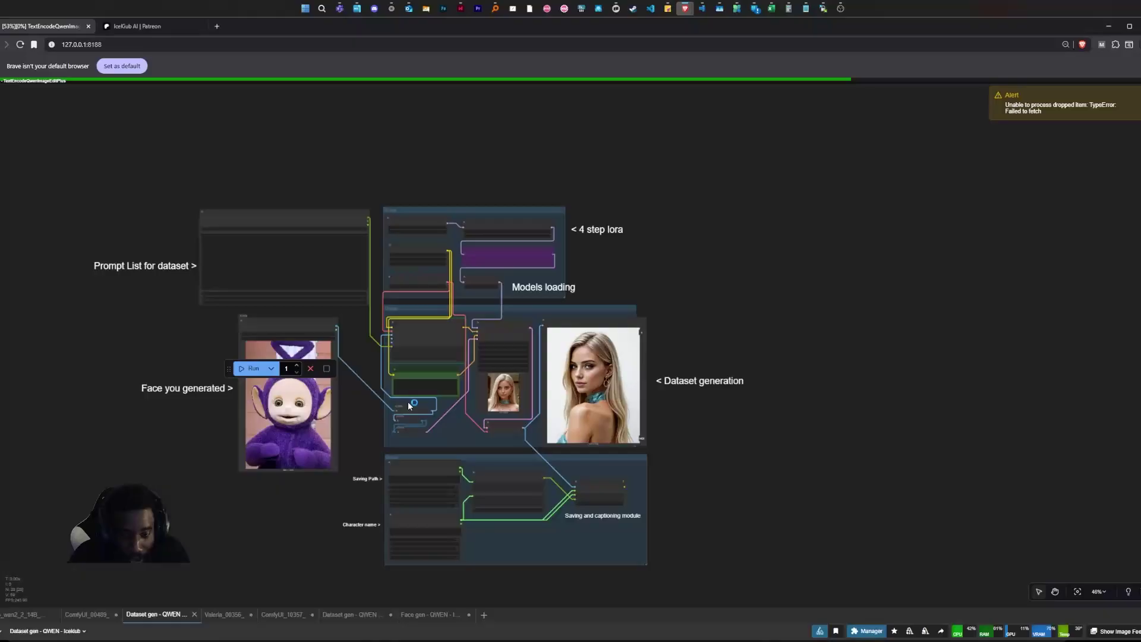
scroll(262, 205, "up", 8)
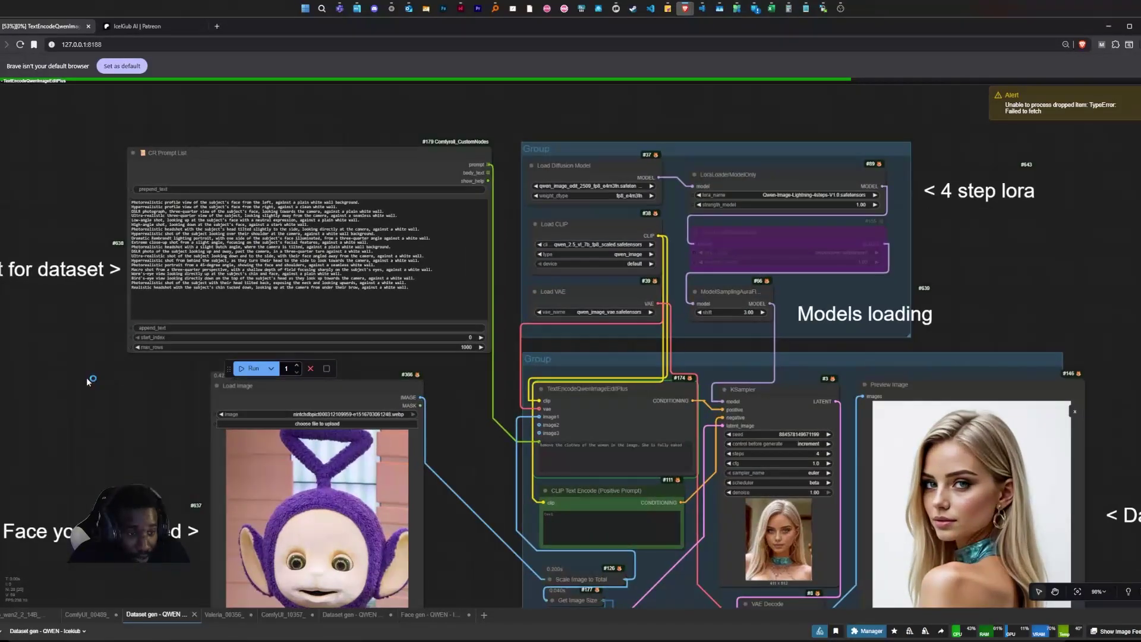
left_click_drag(88, 380, 190, 362)
scroll(357, 381, "up", 2)
scroll(454, 247, "up", 5)
left_click_drag(344, 172, 577, 179)
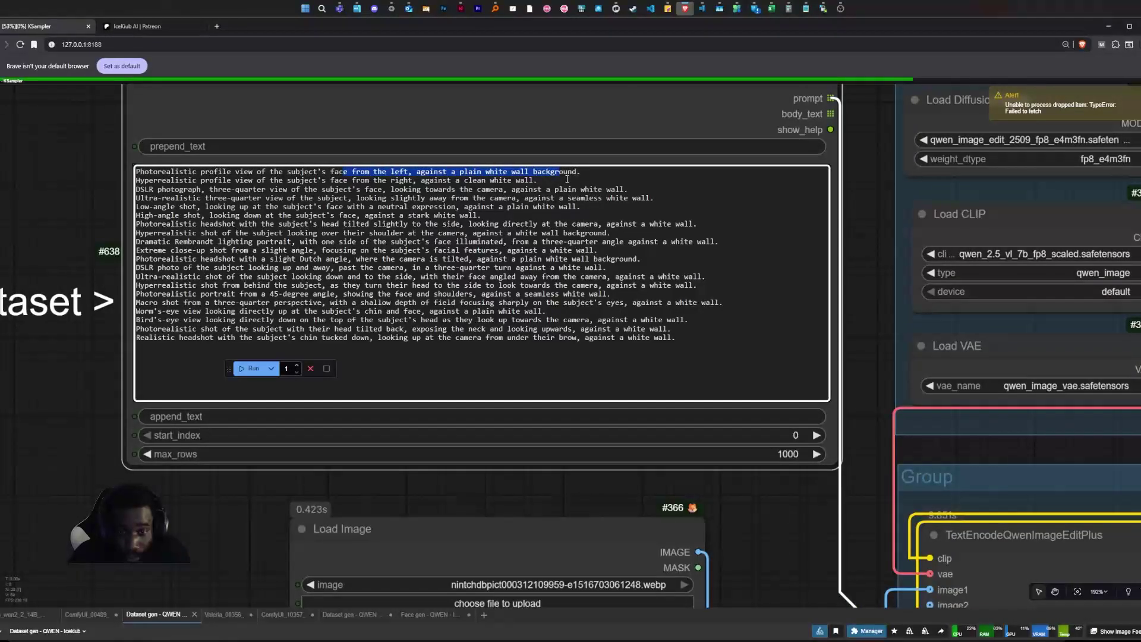
left_click(566, 179)
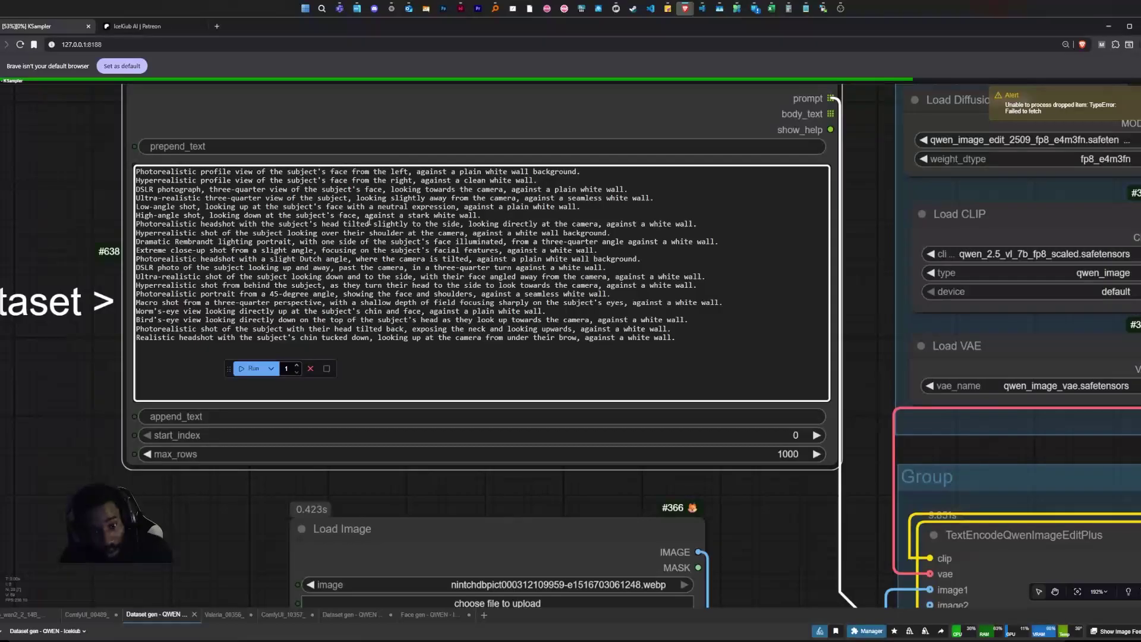
left_click(704, 337)
key("Return")
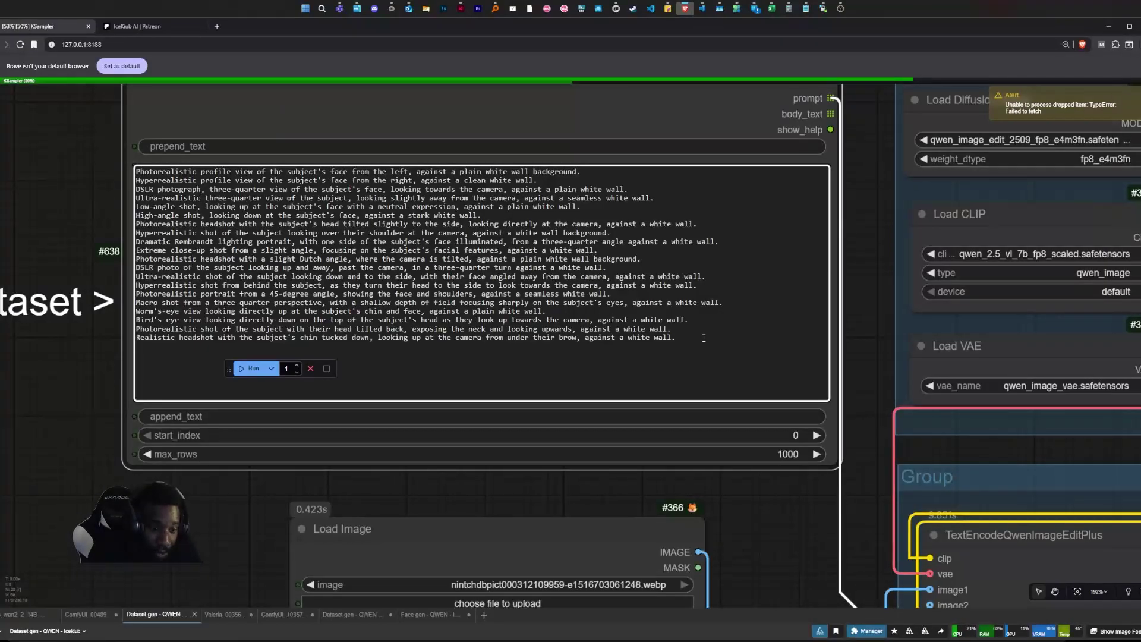
scroll(407, 224, "down", 3)
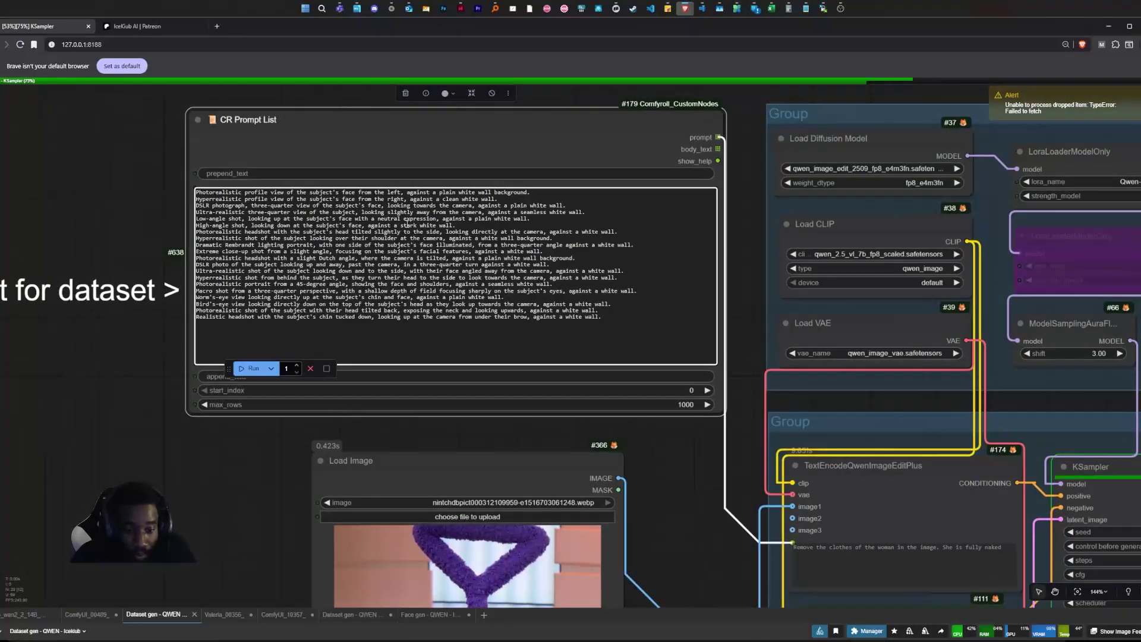
scroll(407, 224, "up", 1)
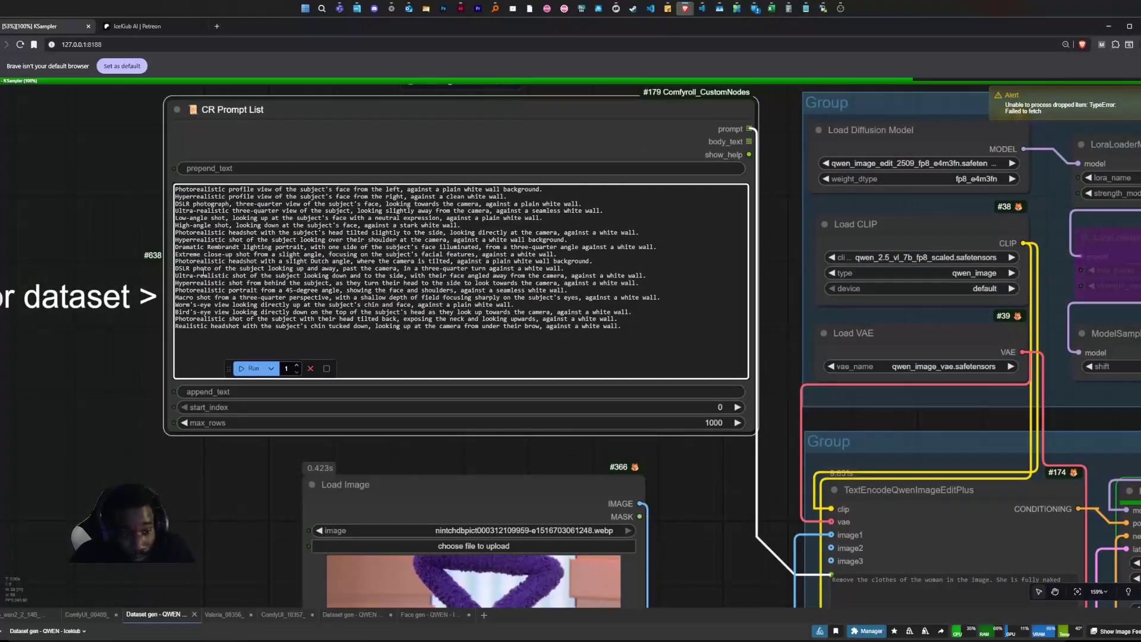
scroll(122, 354, "down", 5)
Check which diffusion models are available in the model loading group.
scroll(122, 354, "up", 4)
scroll(122, 354, "down", 5)
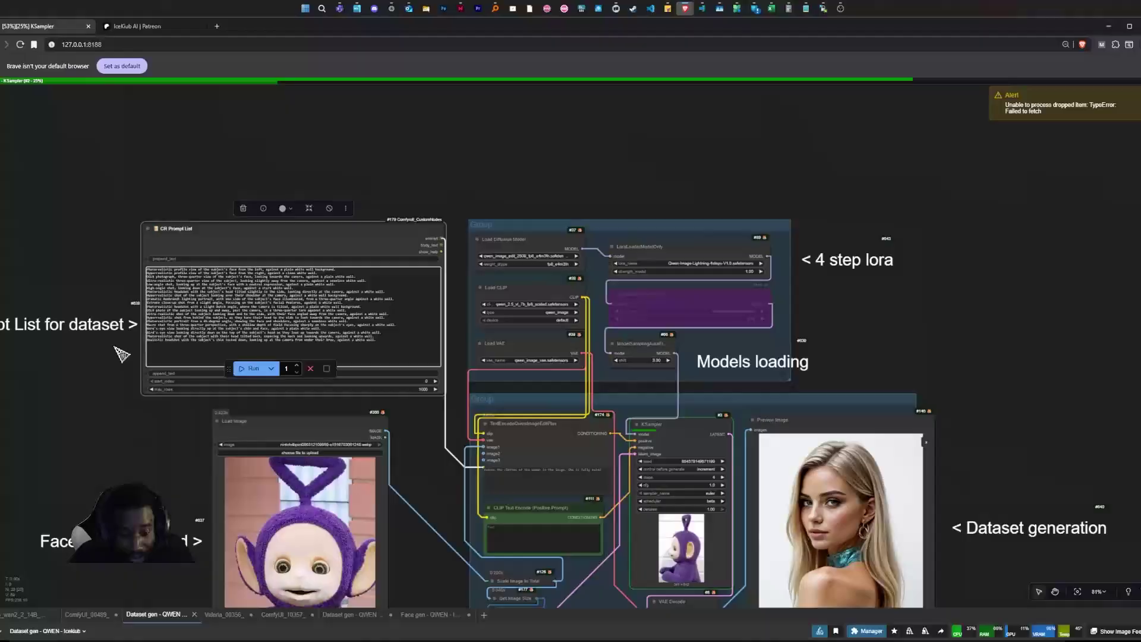
scroll(119, 351, "up", 1)
scroll(119, 352, "down", 2)
left_click_drag(470, 466, 438, 417)
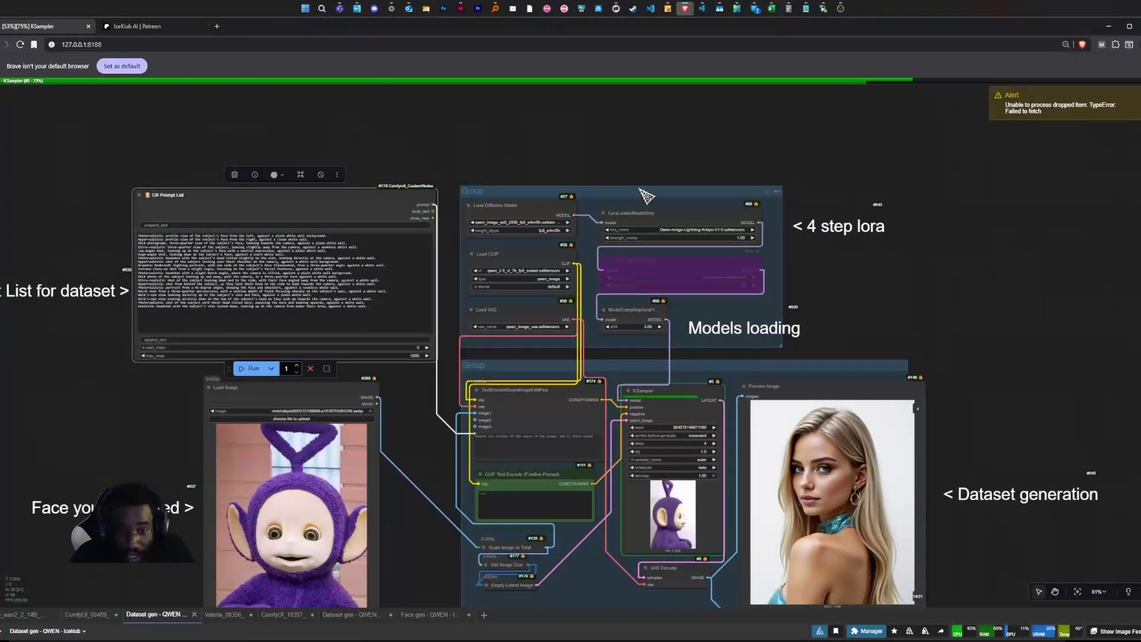
scroll(666, 219, "up", 8)
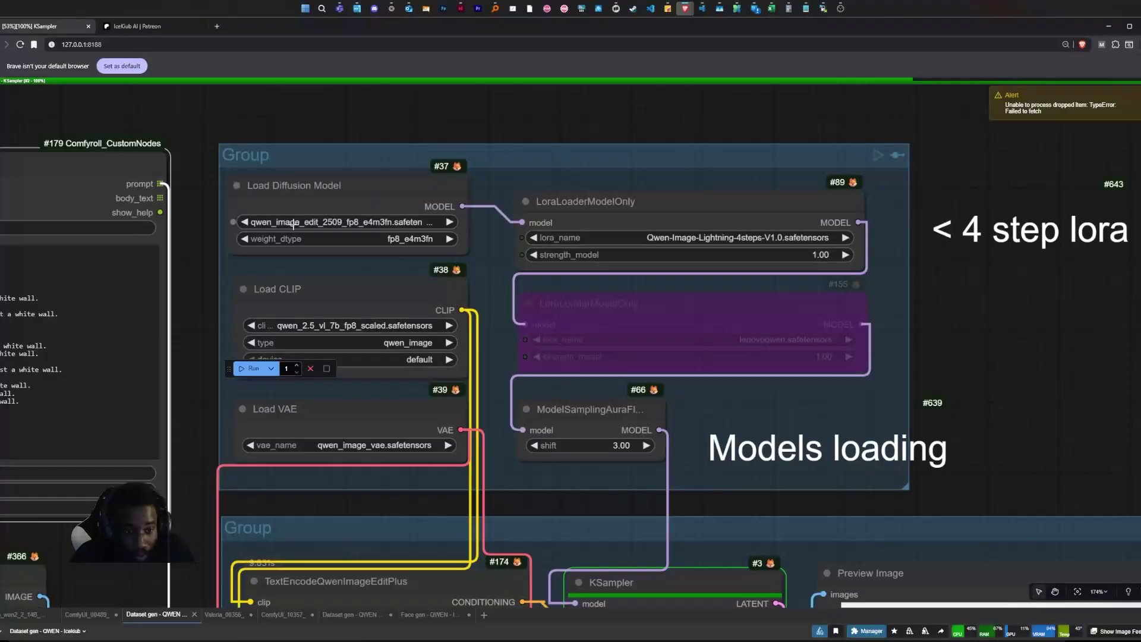
left_click(293, 222)
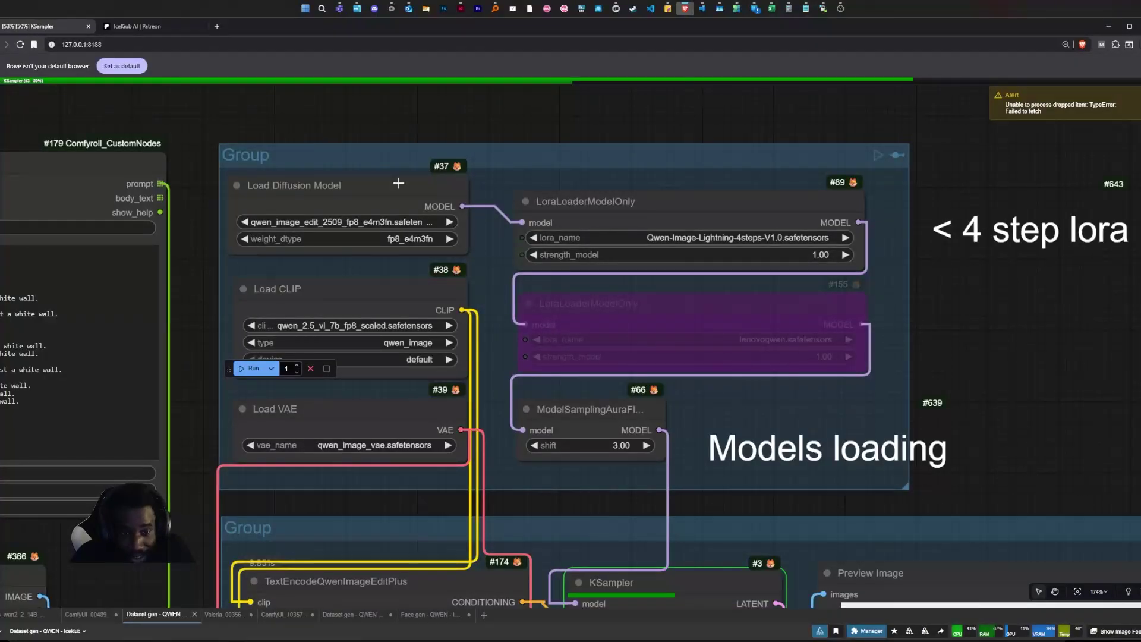
Bypass the 4-step lightning LoraLoaderModelOnly node with Ctrl+B.
left_click(589, 212)
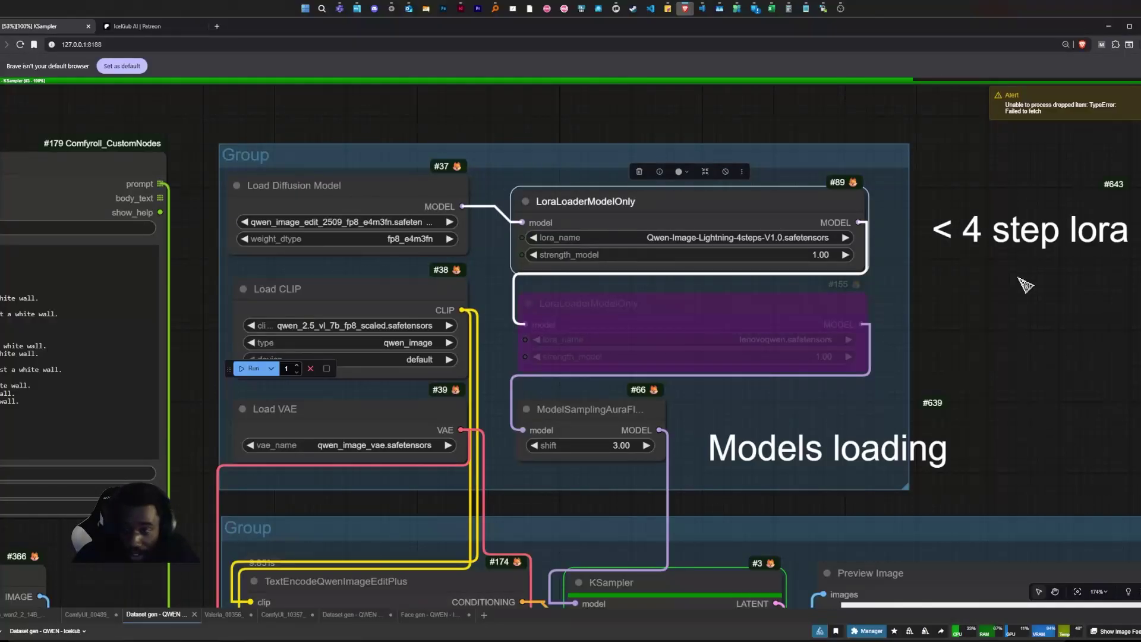
left_click_drag(1019, 283, 907, 306)
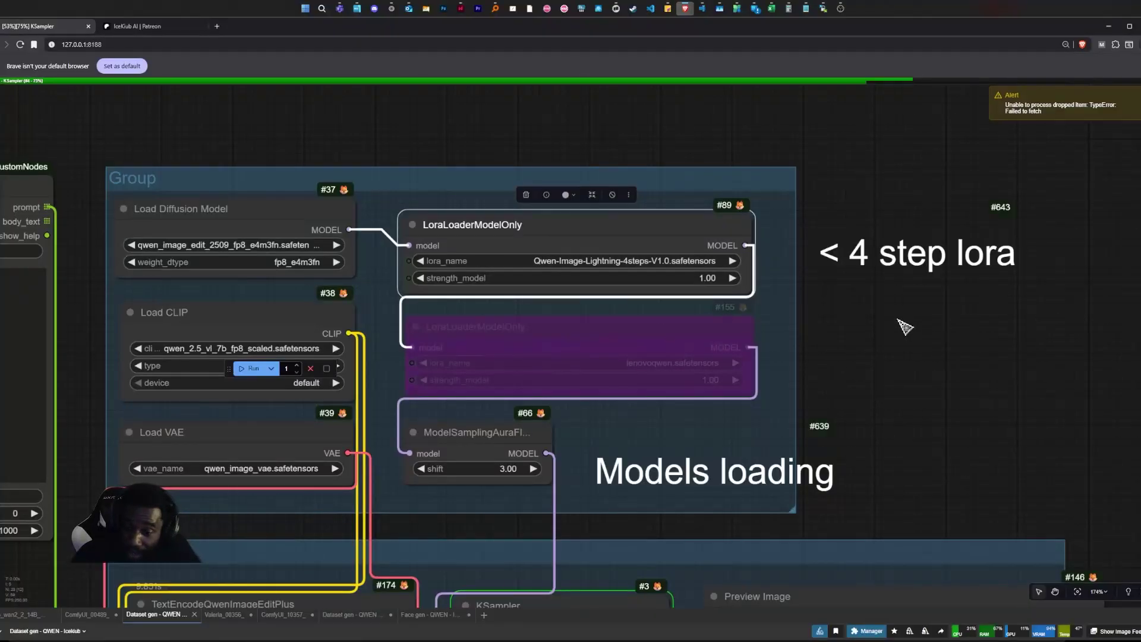
scroll(907, 330, "down", 5)
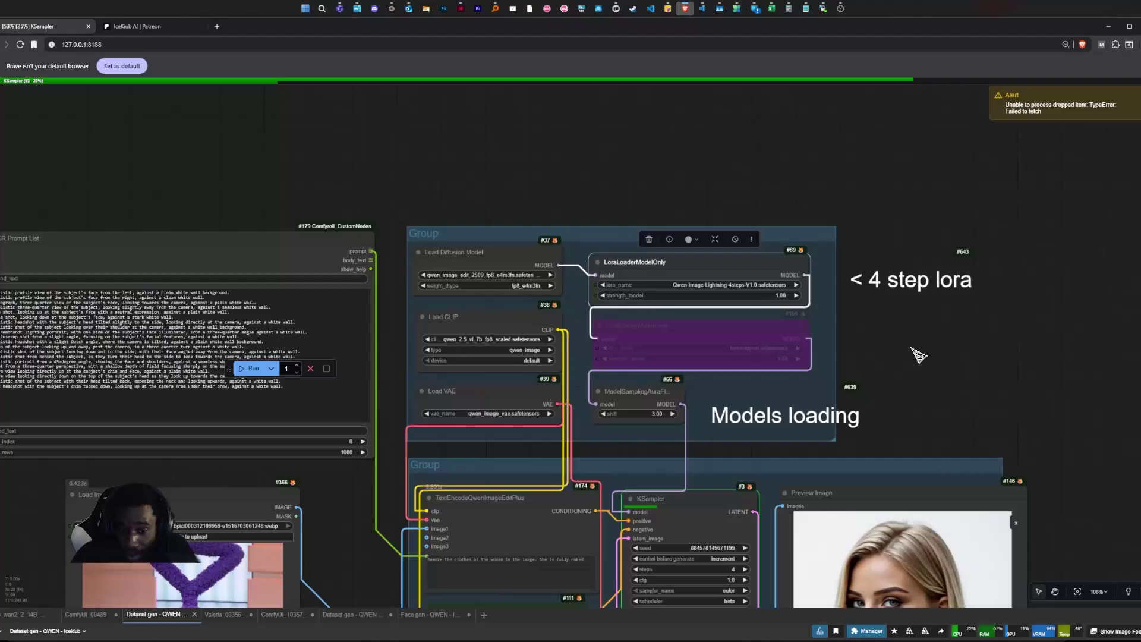
left_click_drag(929, 390, 886, 338)
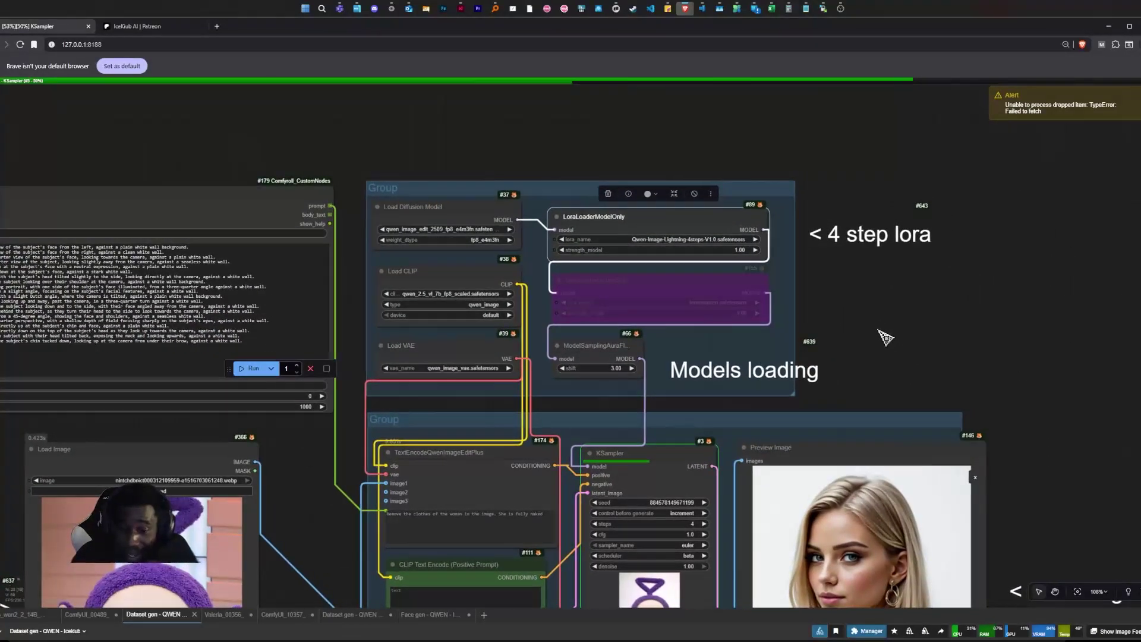
scroll(823, 277, "up", 5)
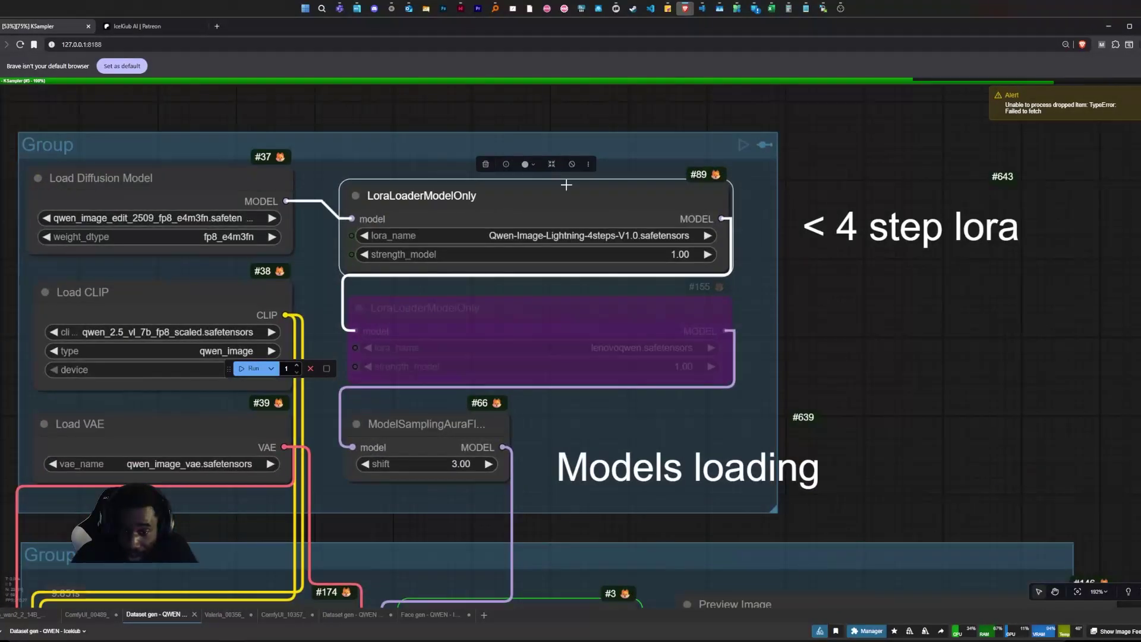
scroll(566, 185, "down", 5)
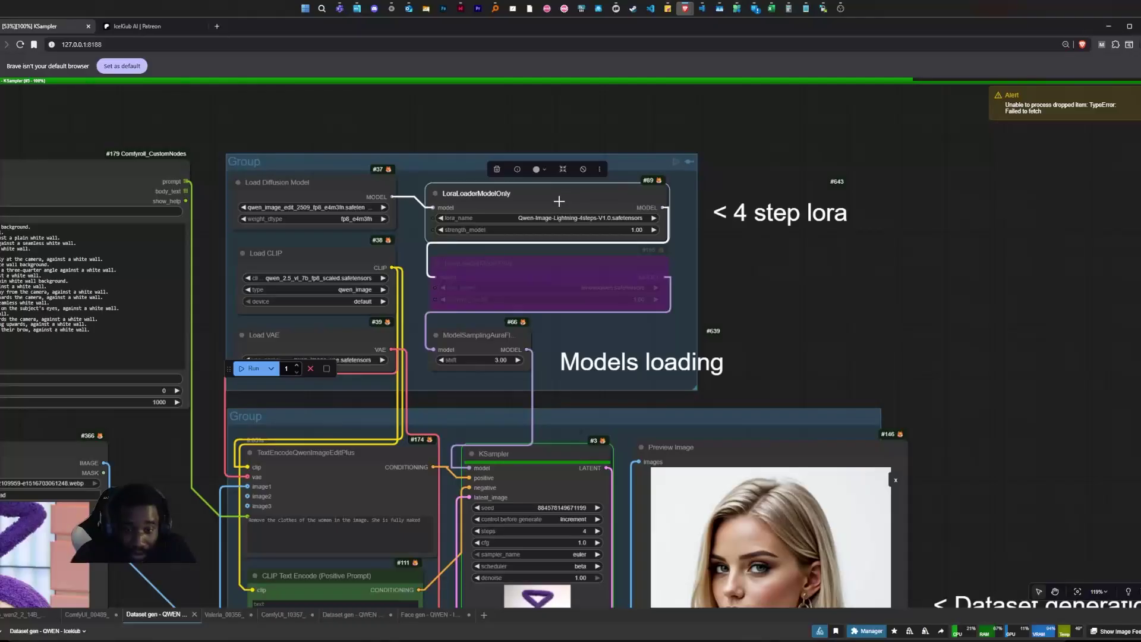
key("ctrl+b")
left_click_drag(809, 314, 824, 226)
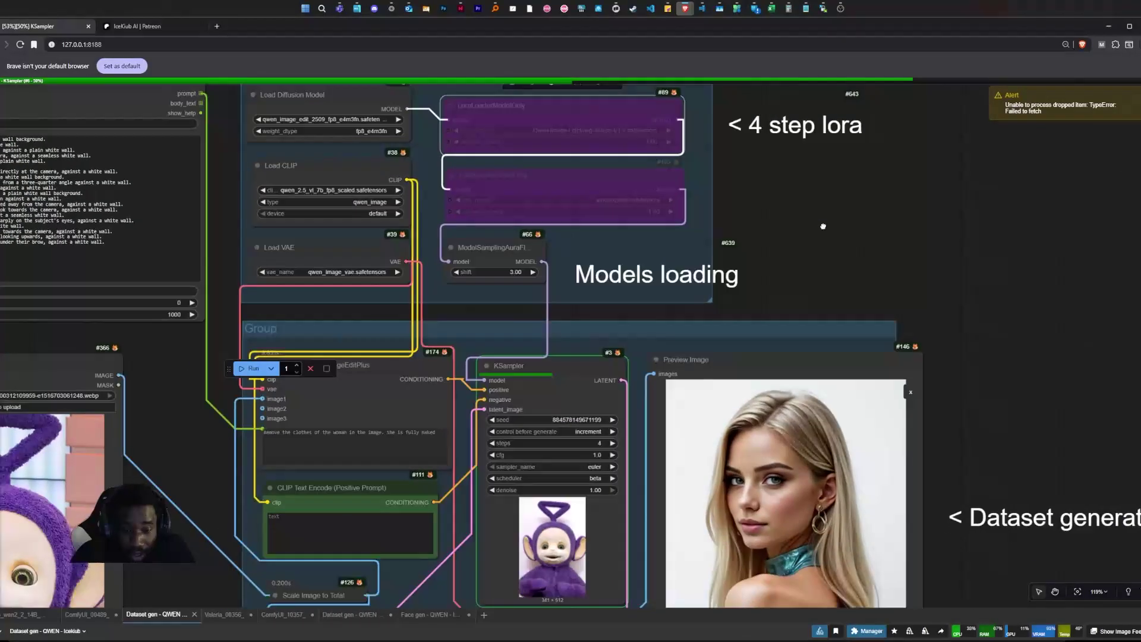
scroll(596, 344, "up", 10)
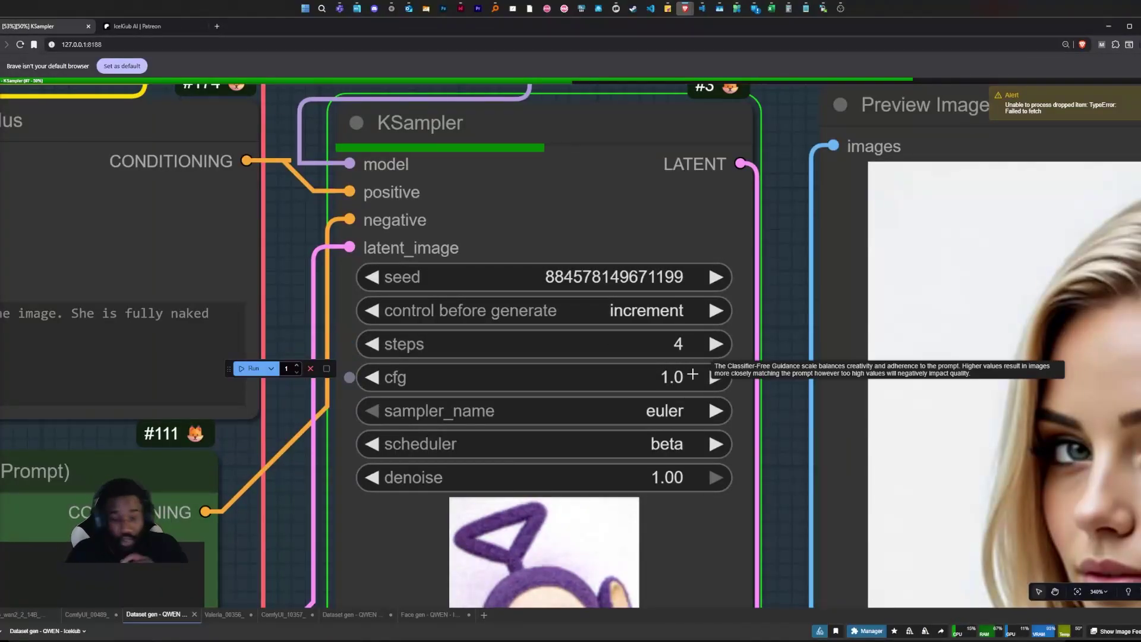
Locate the empty CLIP Text Encode prompt box near the image sizing and decode nodes.
scroll(693, 375, "down", 15)
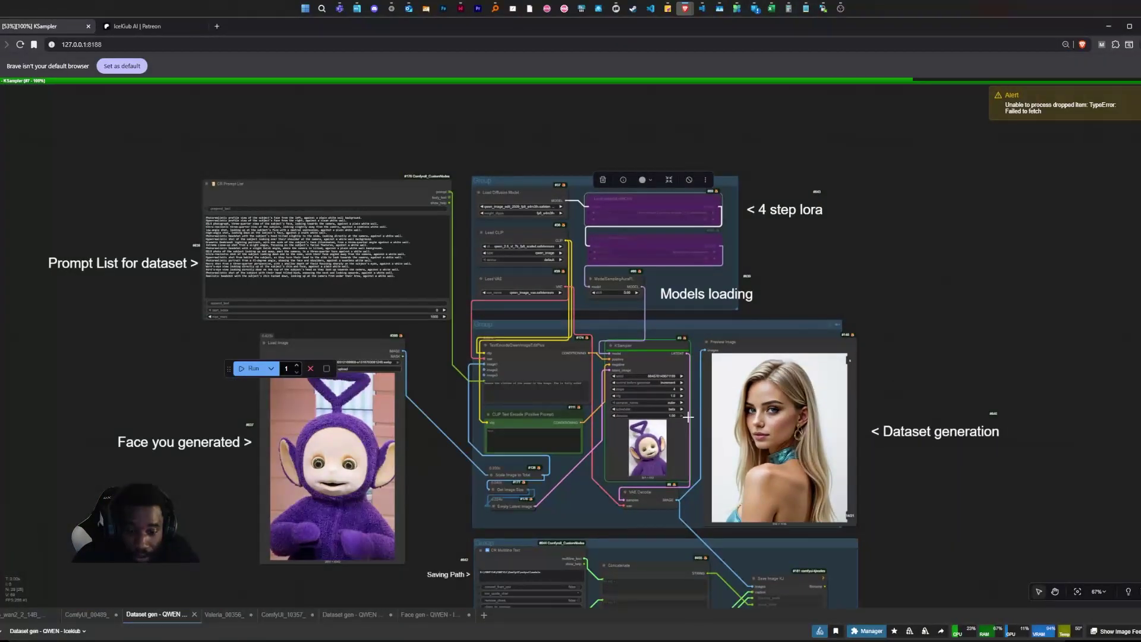
scroll(688, 418, "up", 12)
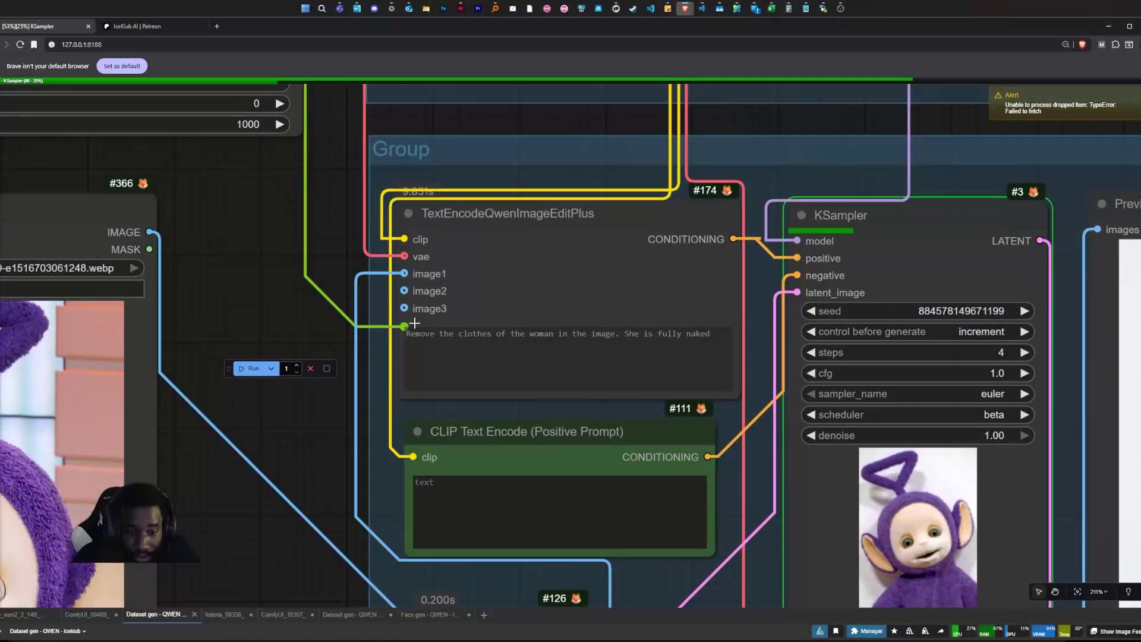
scroll(408, 330, "down", 1)
left_click_drag(390, 503, 372, 353)
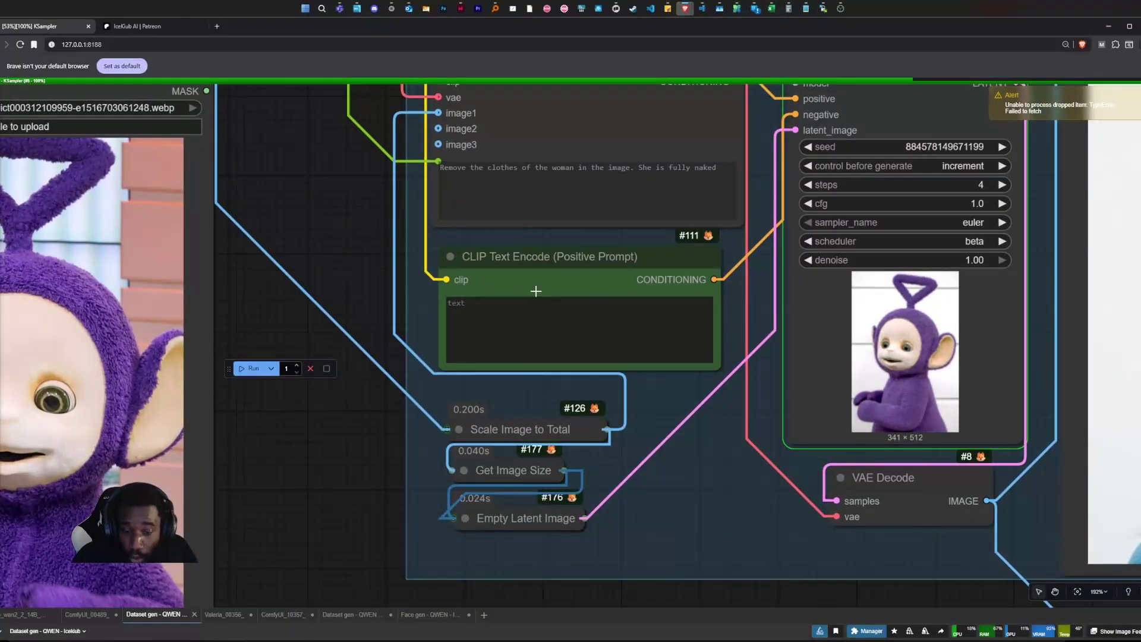
scroll(605, 334, "up", 3)
left_click(521, 310)
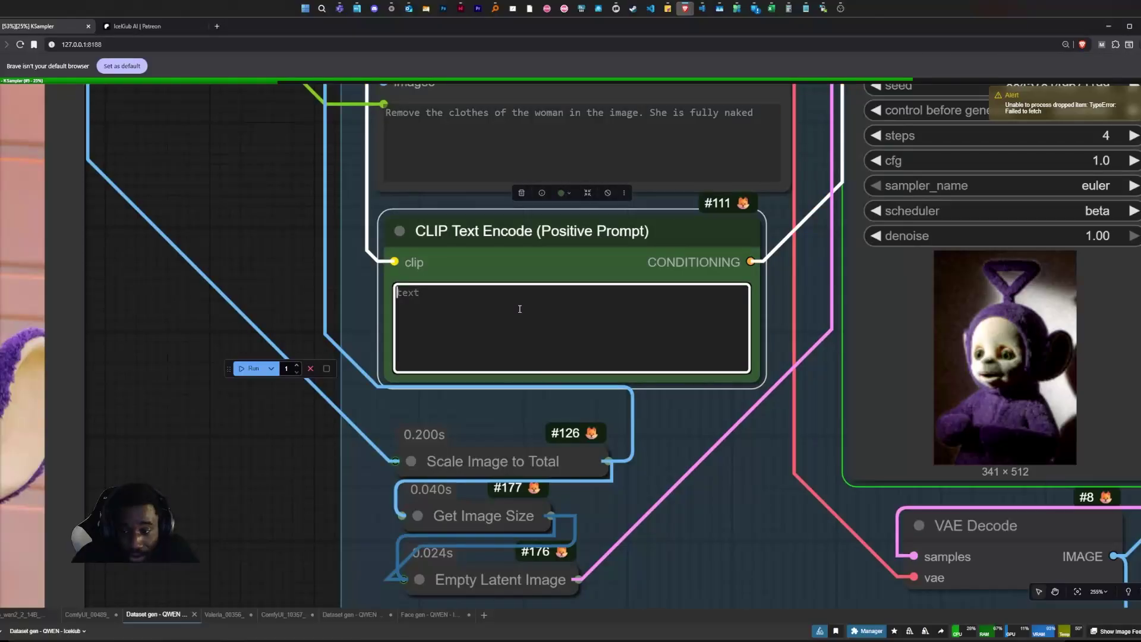
scroll(518, 307, "down", 8)
scroll(517, 304, "down", 4)
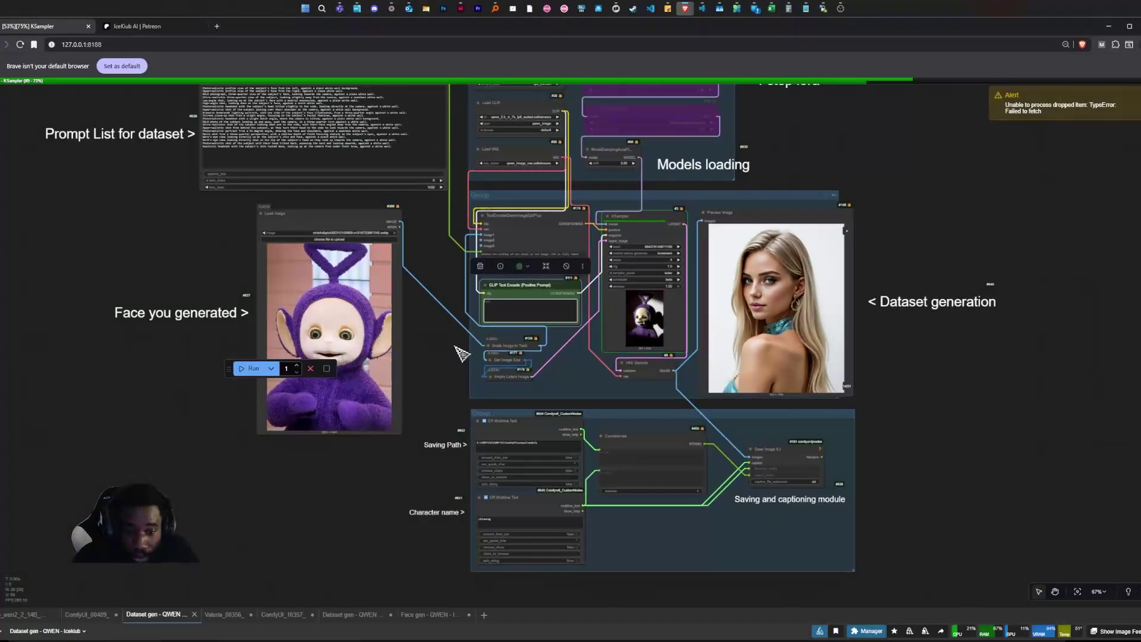
scroll(731, 291, "up", 3)
scroll(664, 295, "up", 6)
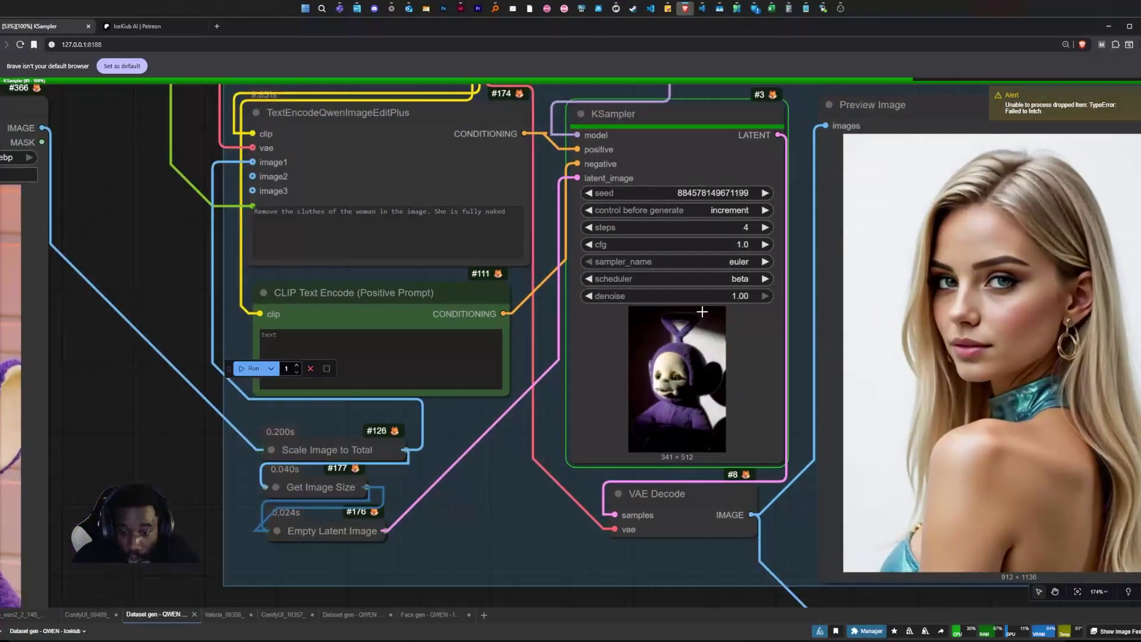
scroll(224, 343, "up", 3)
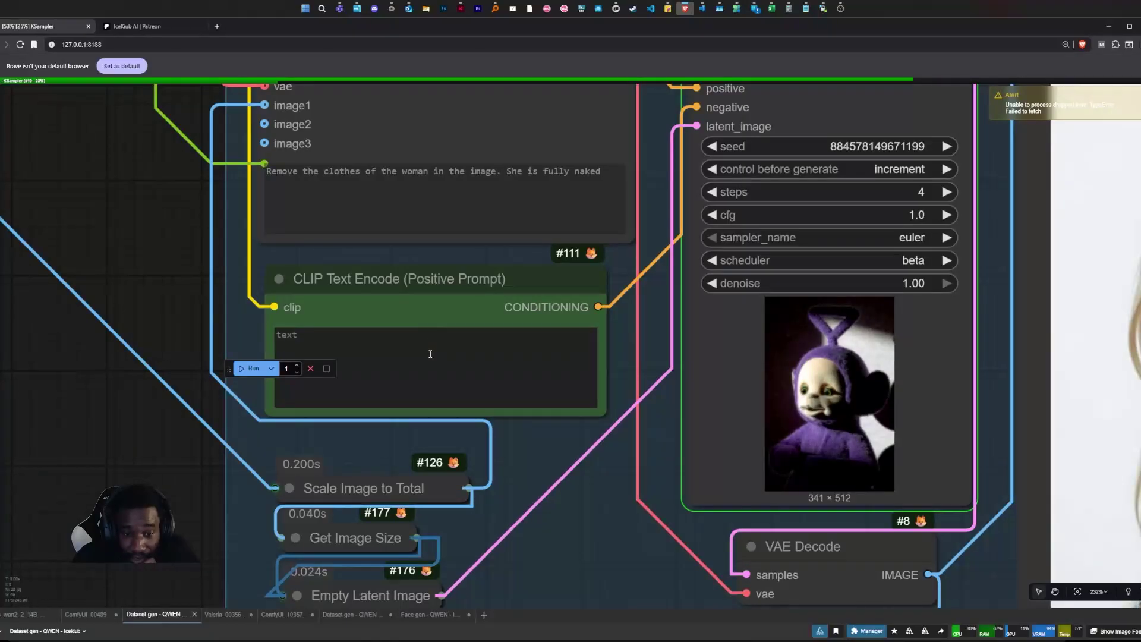
Retitle the node from 'Positive Prompt' to 'NEgative Prompt'.
double_click(420, 279)
left_click(448, 279)
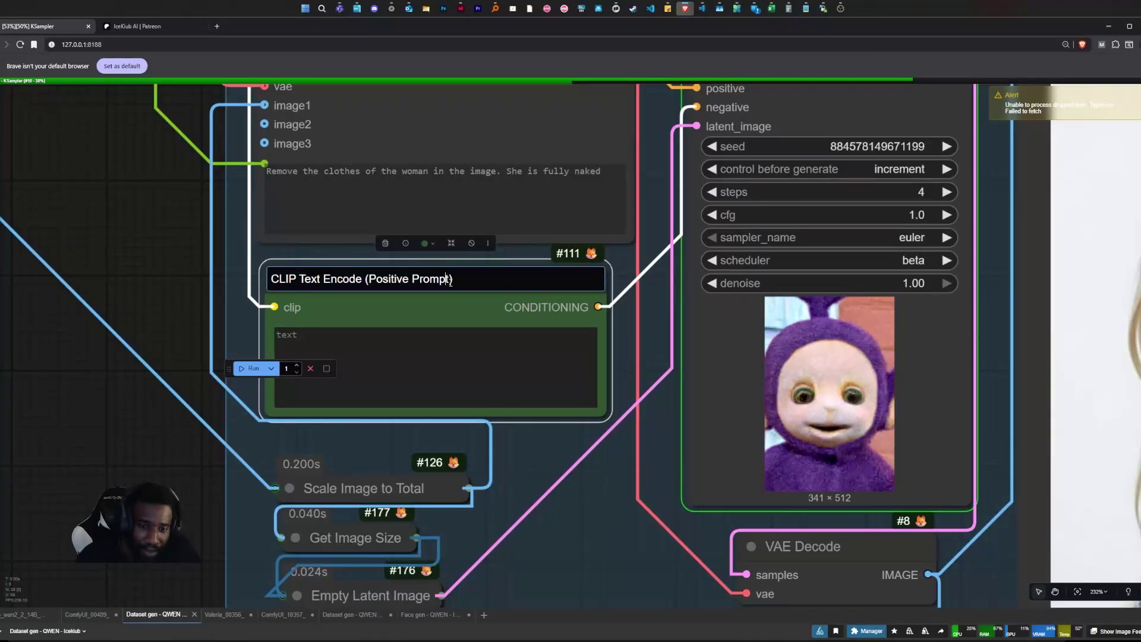
left_click_drag(407, 277, 368, 278)
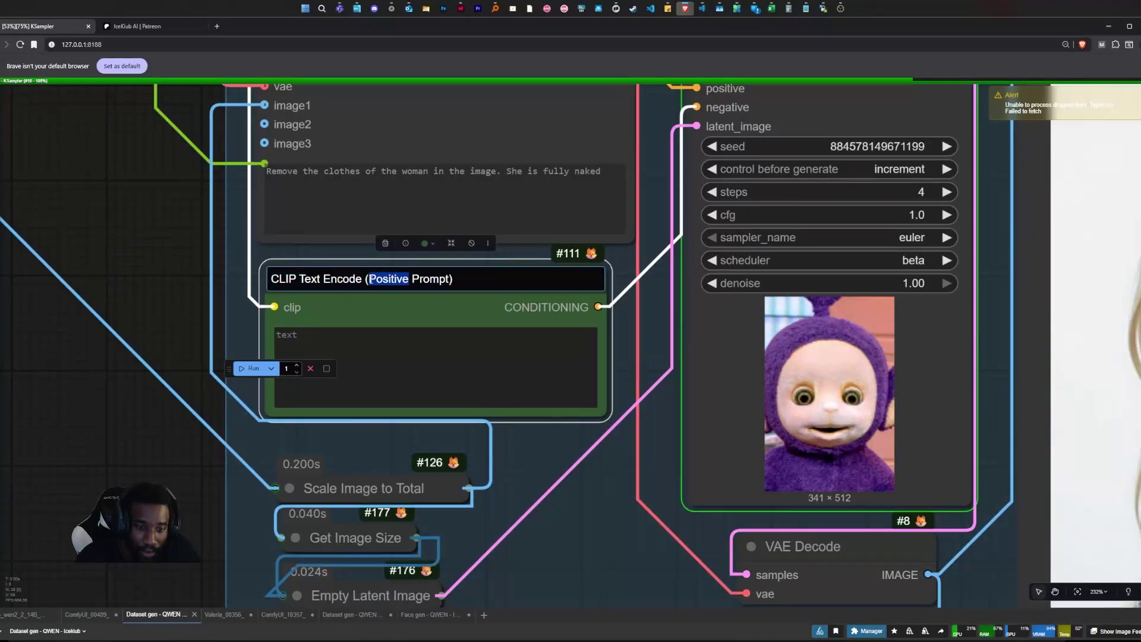
type("NEgative")
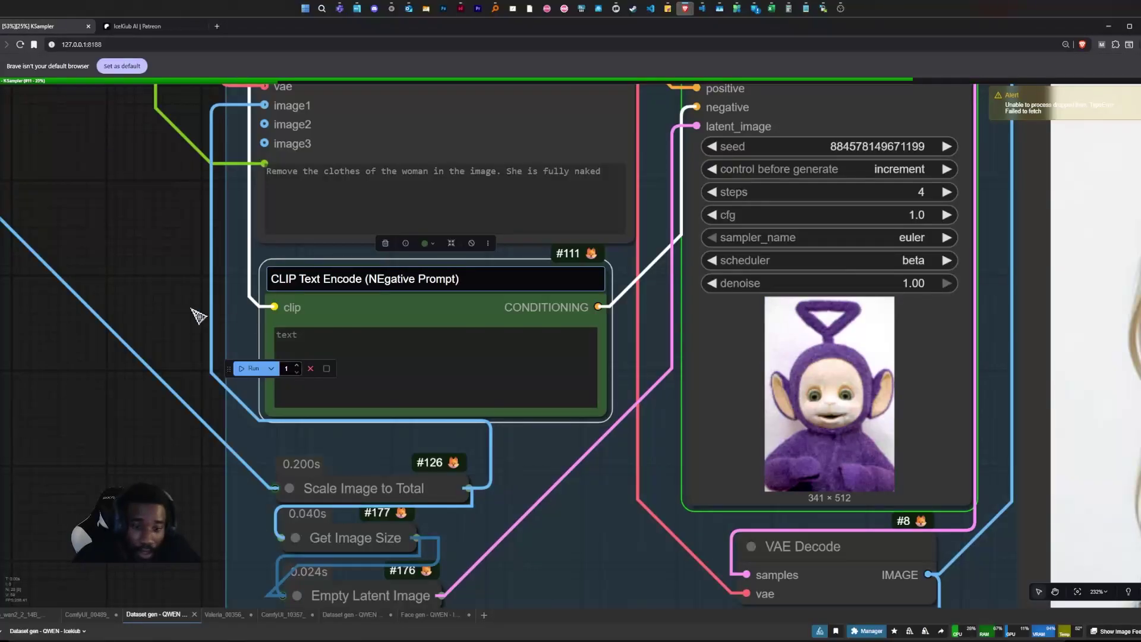
left_click(191, 318)
scroll(381, 419, "down", 5)
scroll(301, 298, "down", 3)
scroll(230, 298, "down", 5)
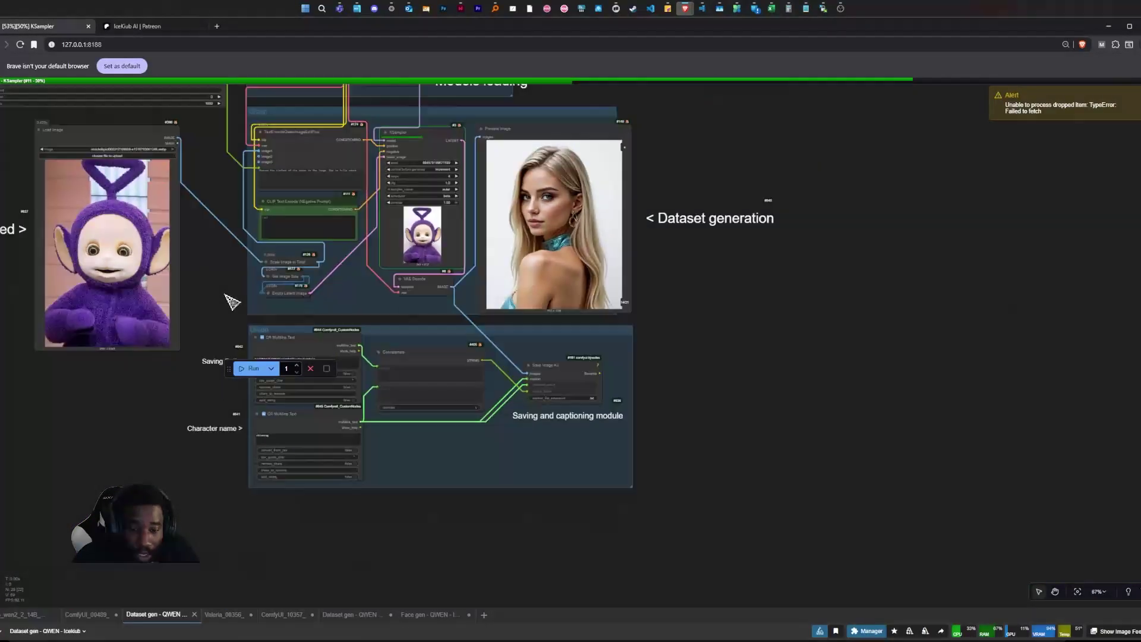
scroll(307, 522, "up", 4)
scroll(654, 484, "left", 5)
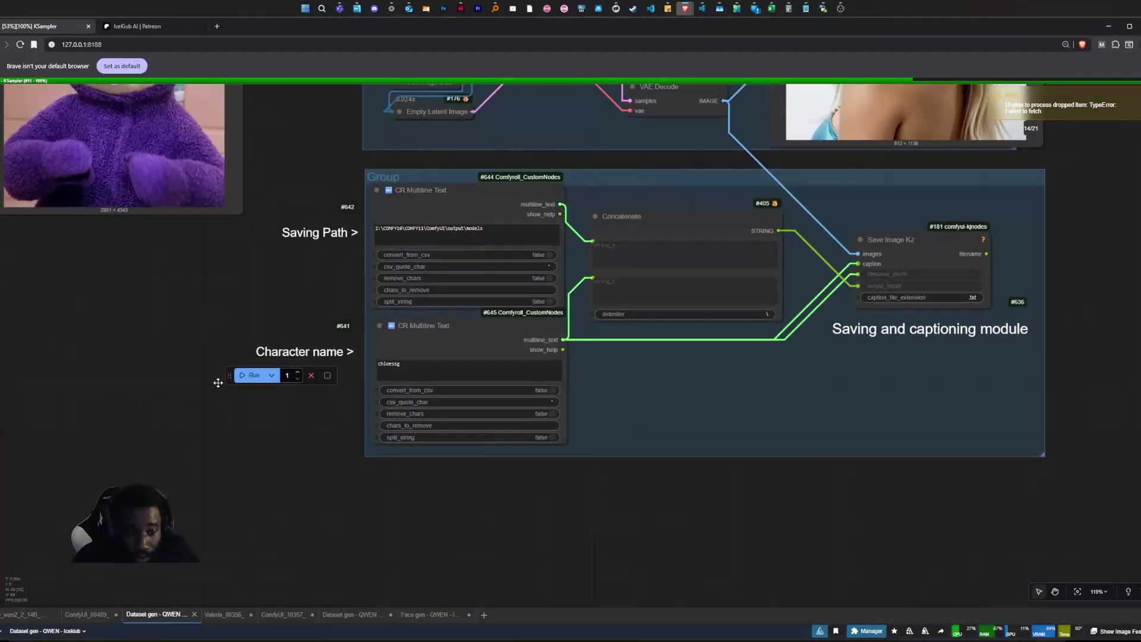
scroll(660, 179, "up", 3)
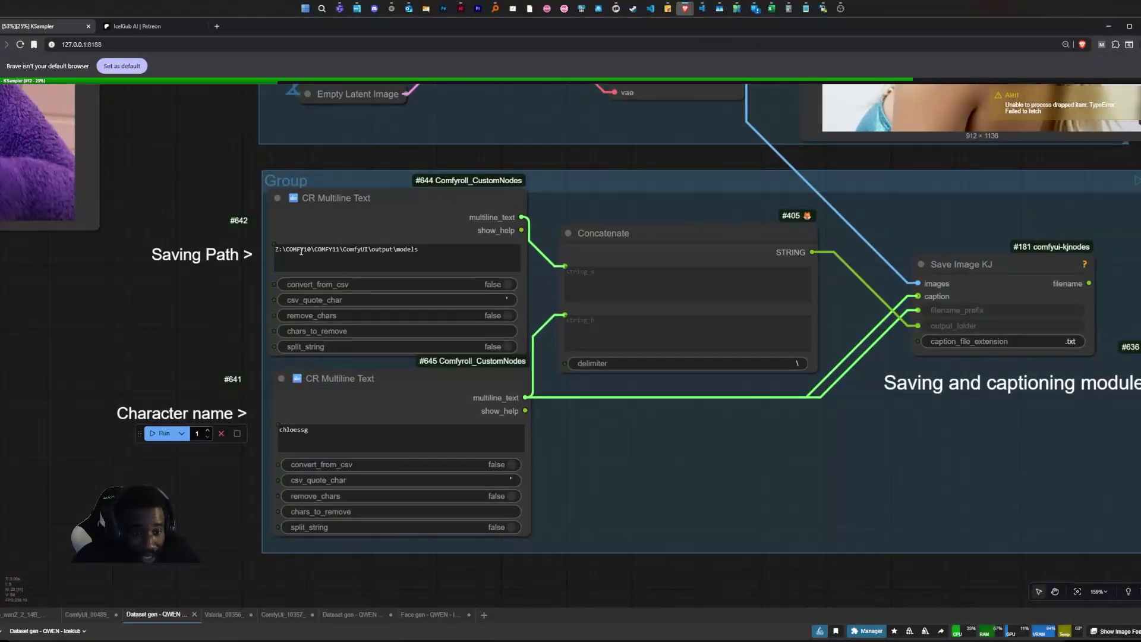
left_click_drag(301, 252, 447, 243)
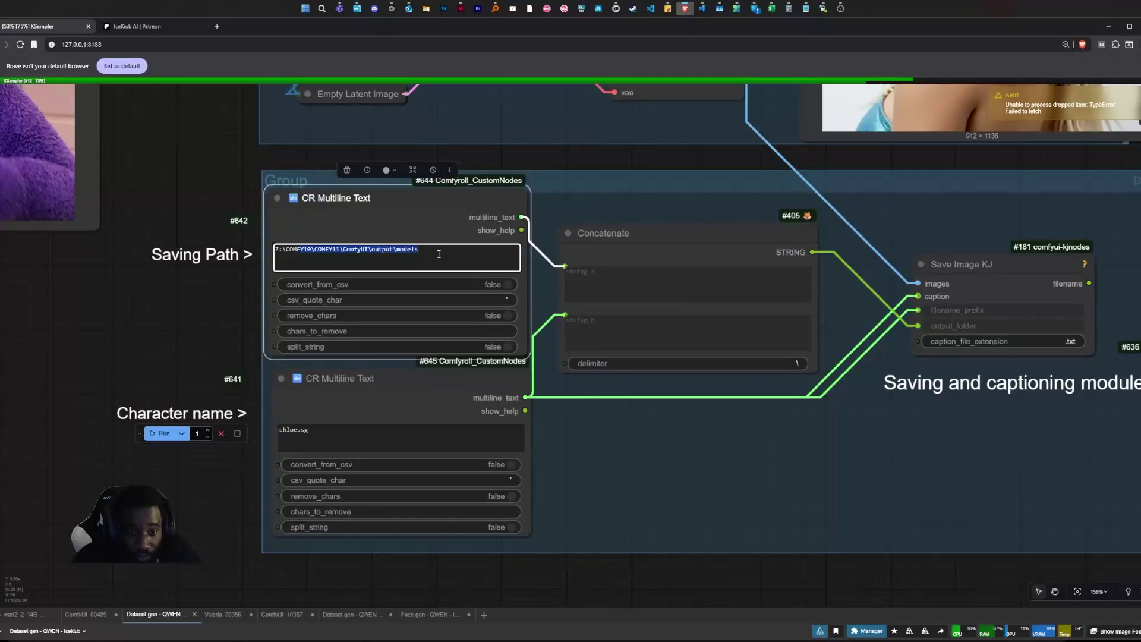
left_click(439, 254)
scroll(438, 254, "down", 4)
scroll(311, 384, "up", 6)
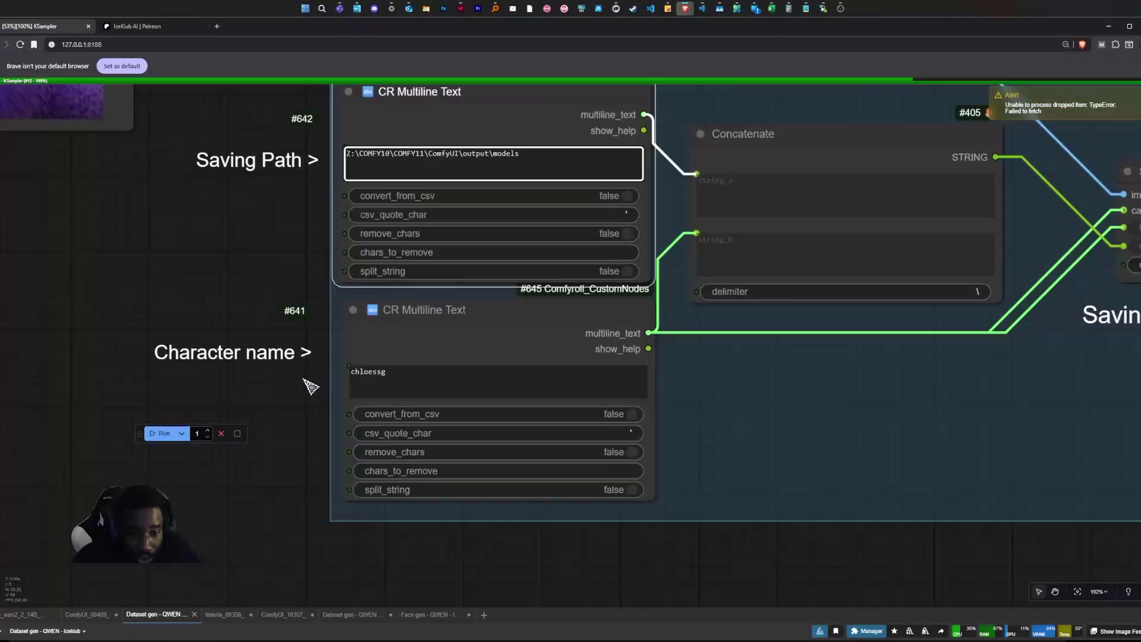
left_click(376, 384)
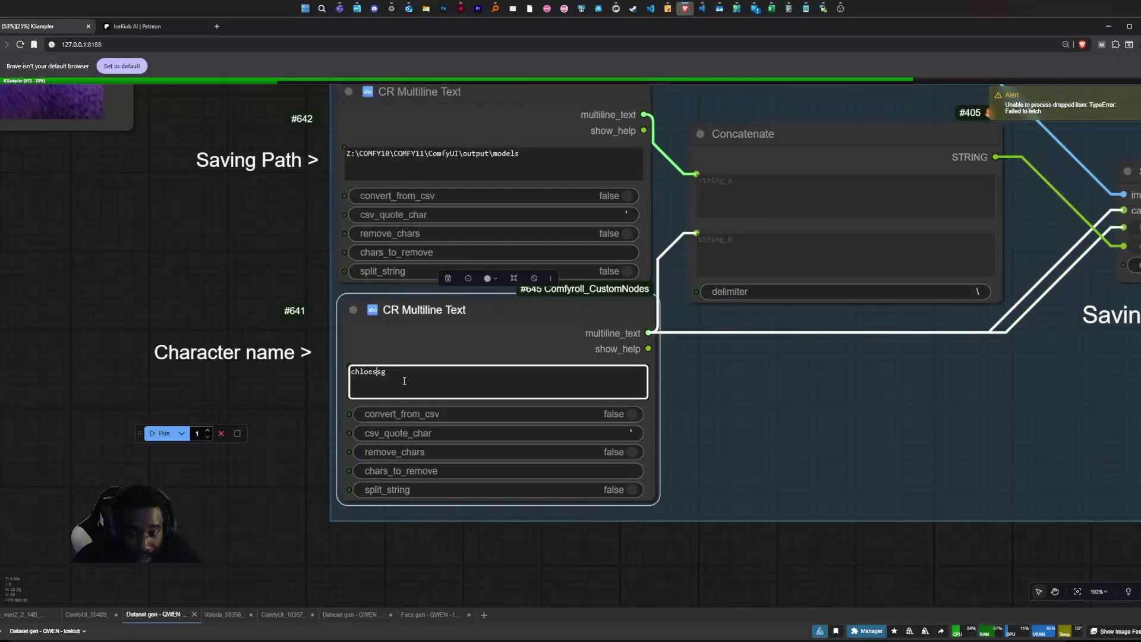
scroll(405, 380, "down", 6)
scroll(644, 279, "up", 4)
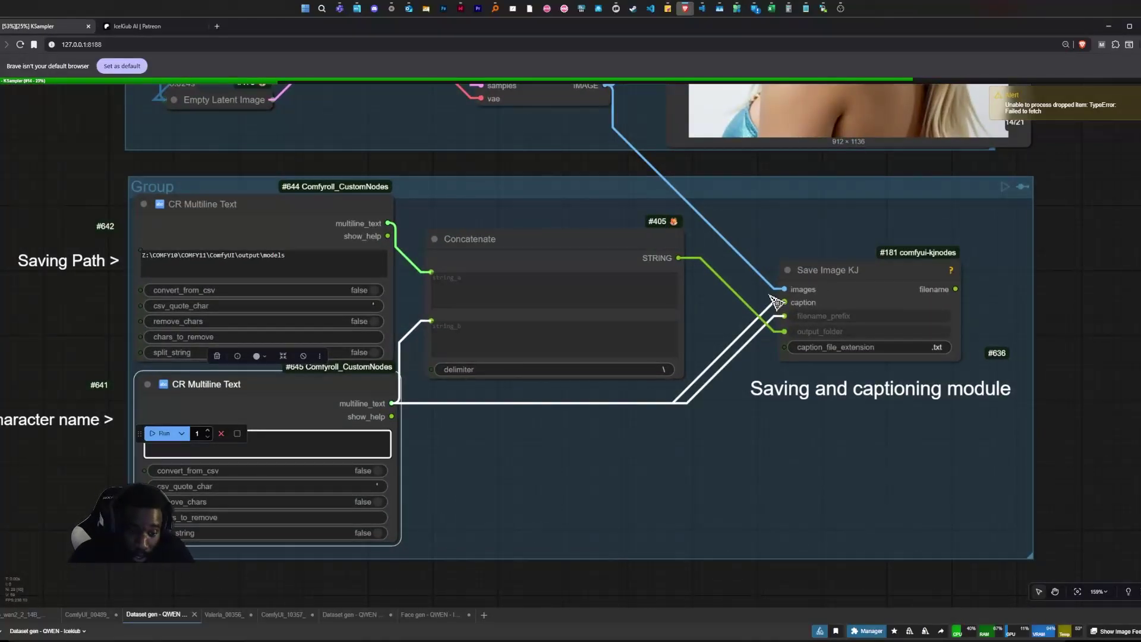
left_click(702, 479)
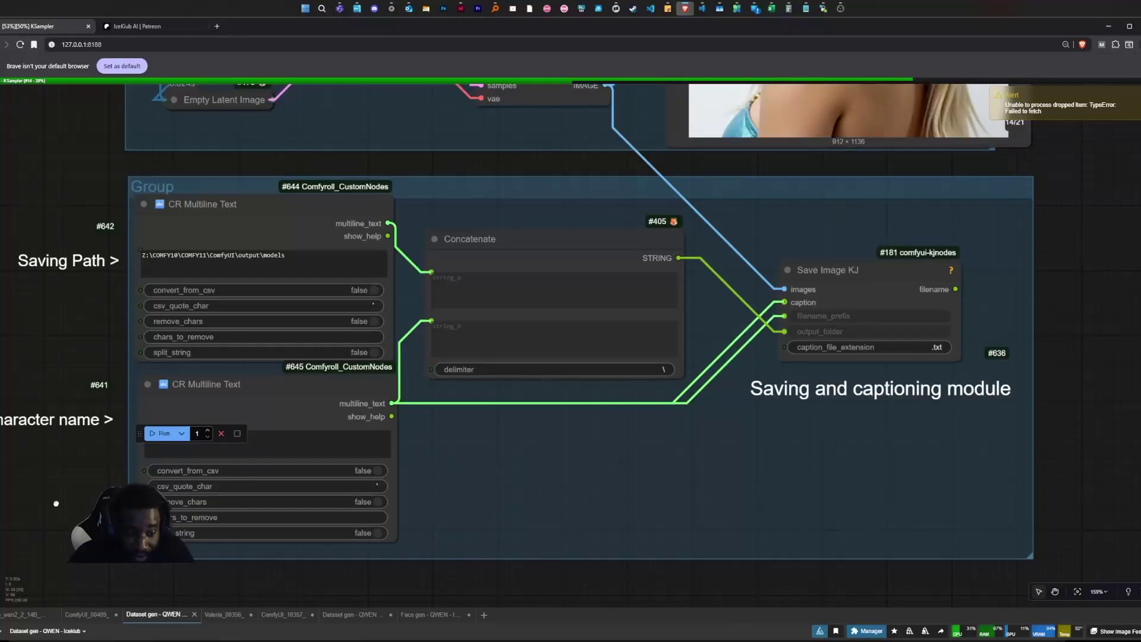
left_click_drag(56, 504, 247, 478)
scroll(369, 411, "up", 5)
left_click(369, 412)
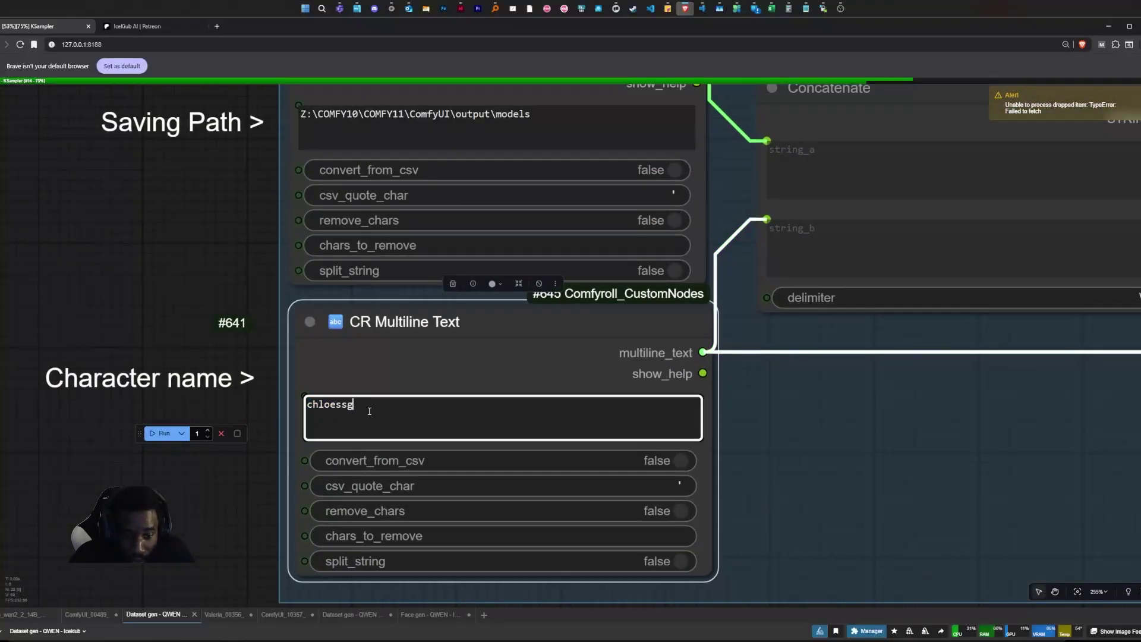
scroll(475, 428, "down", 7)
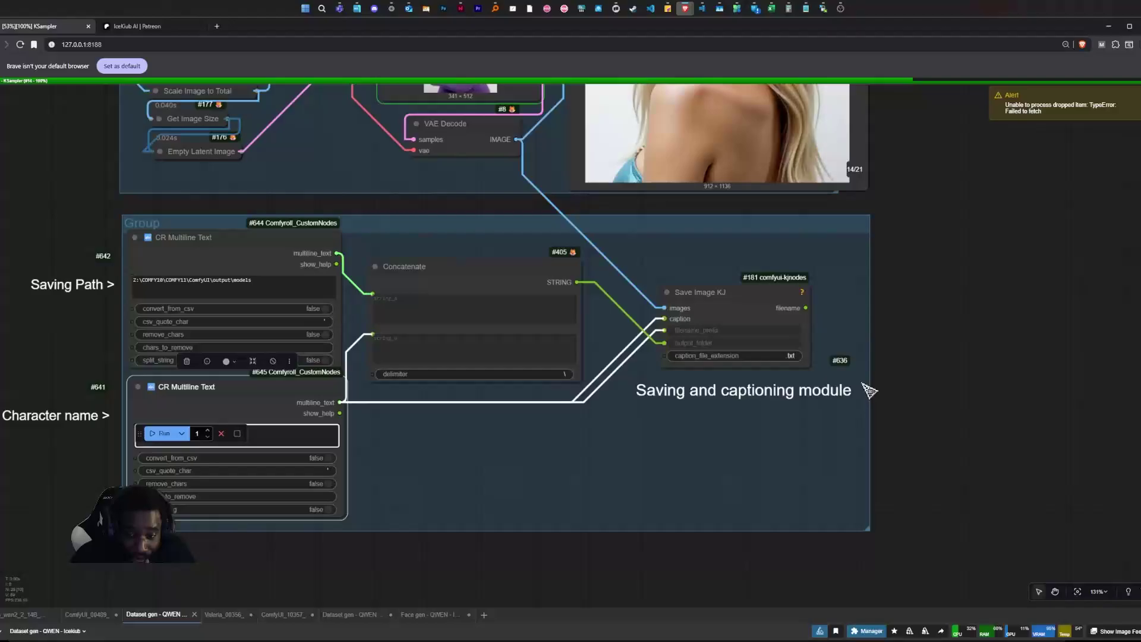
scroll(751, 344, "down", 5)
scroll(693, 300, "up", 4)
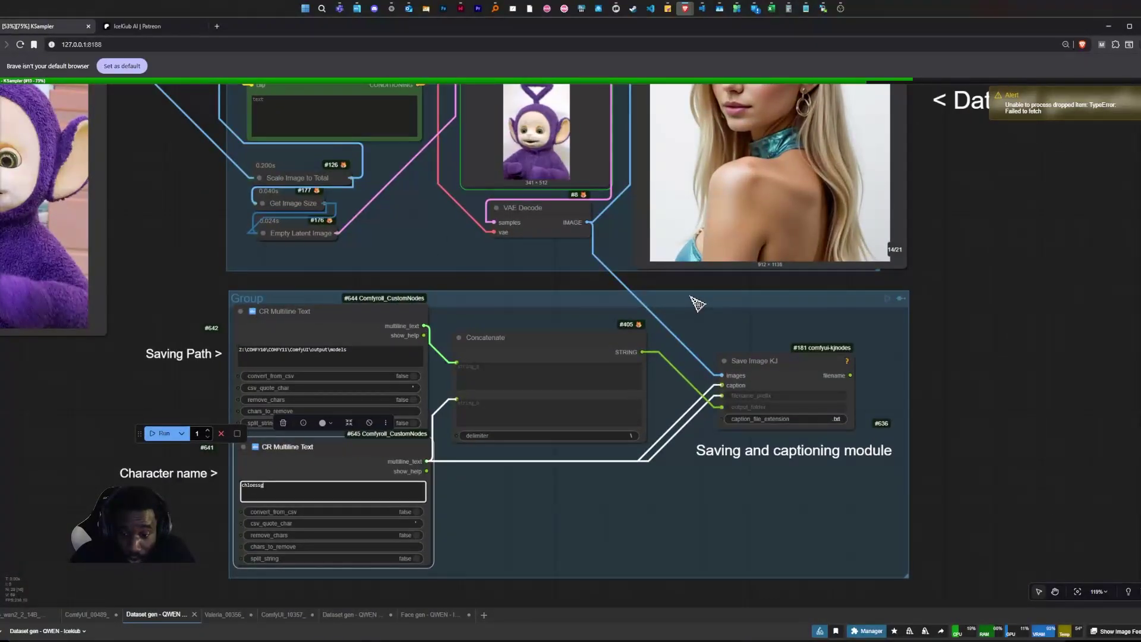
Drag the Dataset generation group's bottom-right corner rightward to give Preview Image more room.
scroll(683, 306, "down", 8)
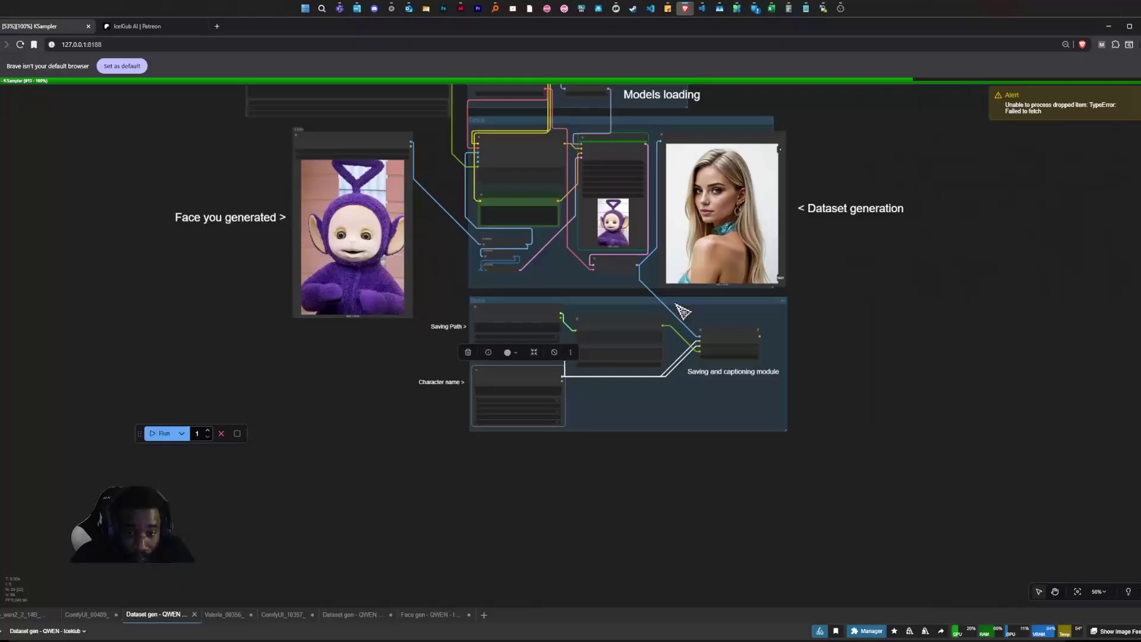
left_click(889, 333)
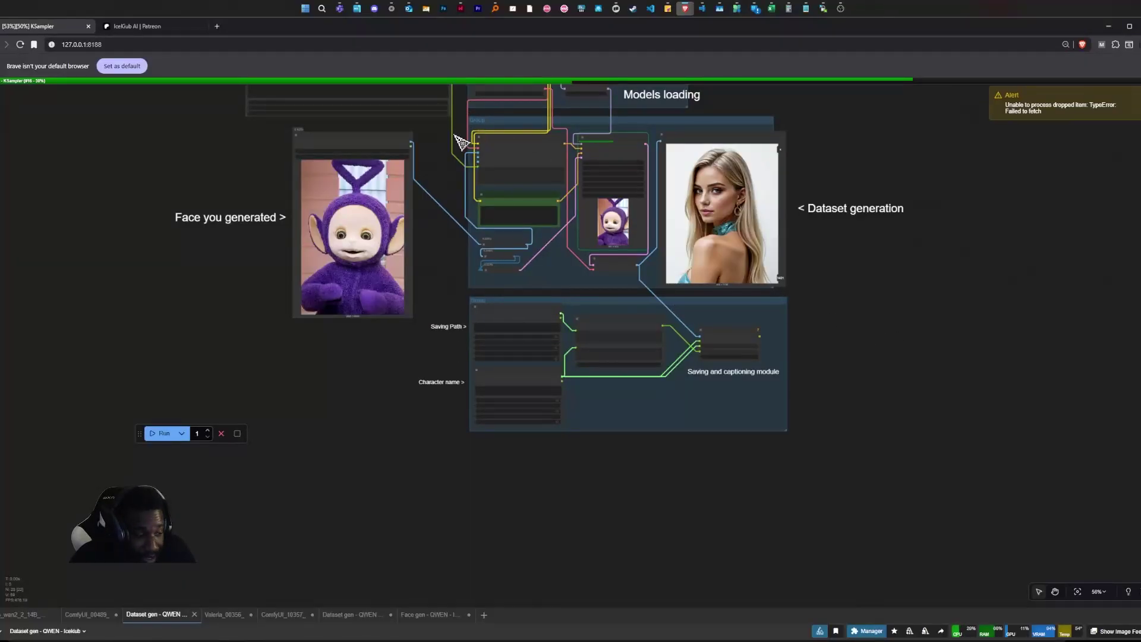
left_click_drag(445, 224, 405, 265)
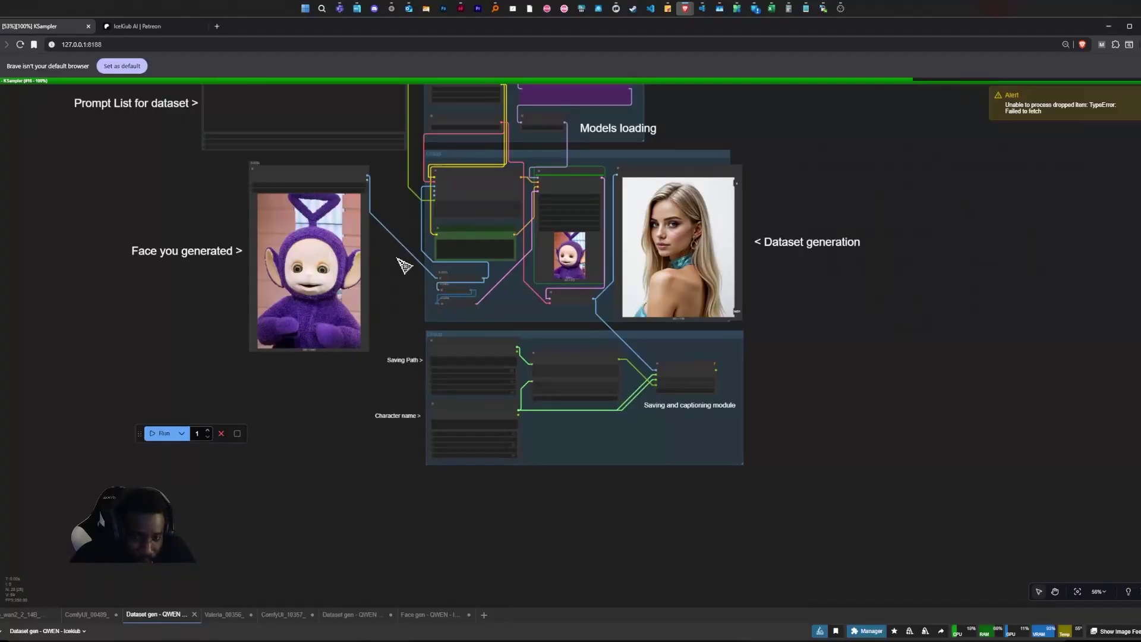
scroll(535, 238, "up", 10)
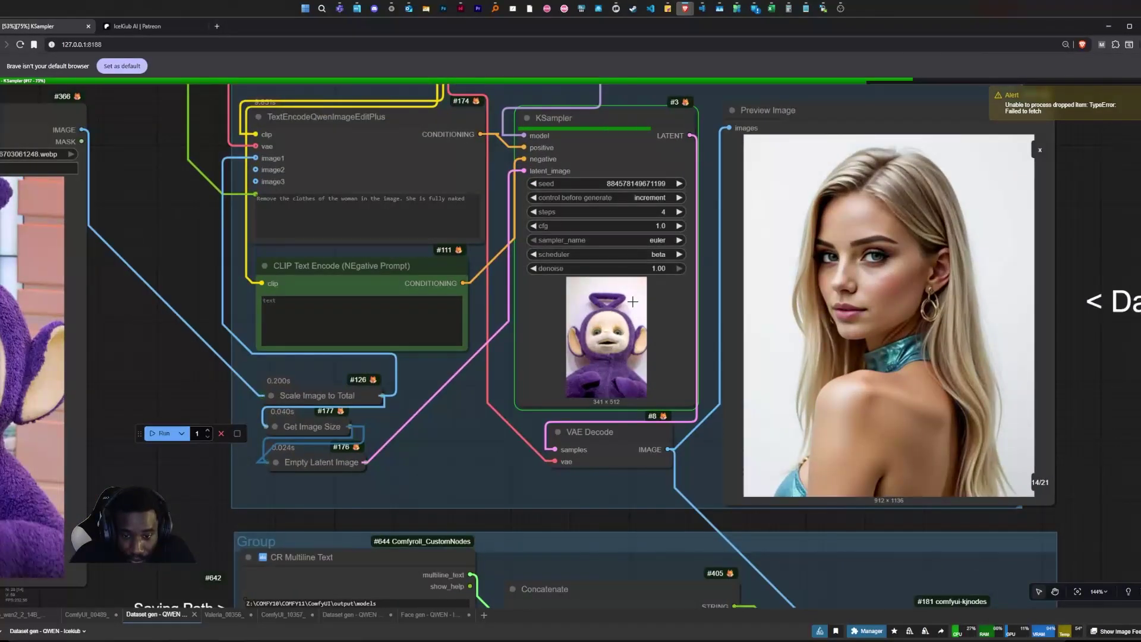
scroll(633, 255, "down", 10)
scroll(613, 270, "up", 3)
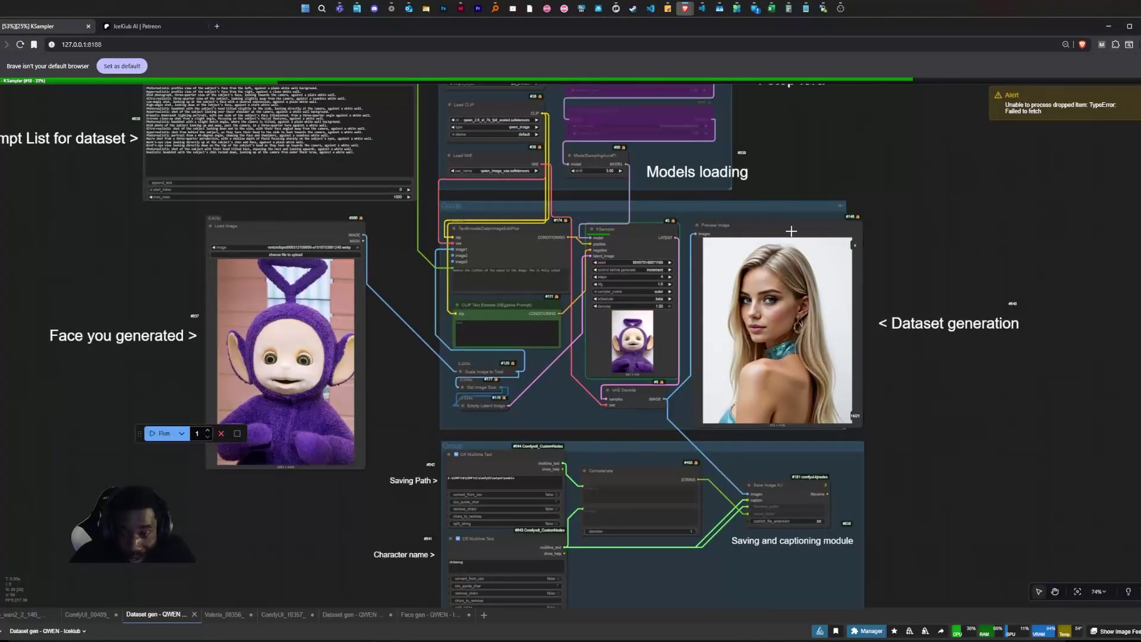
left_click_drag(784, 226, 781, 221)
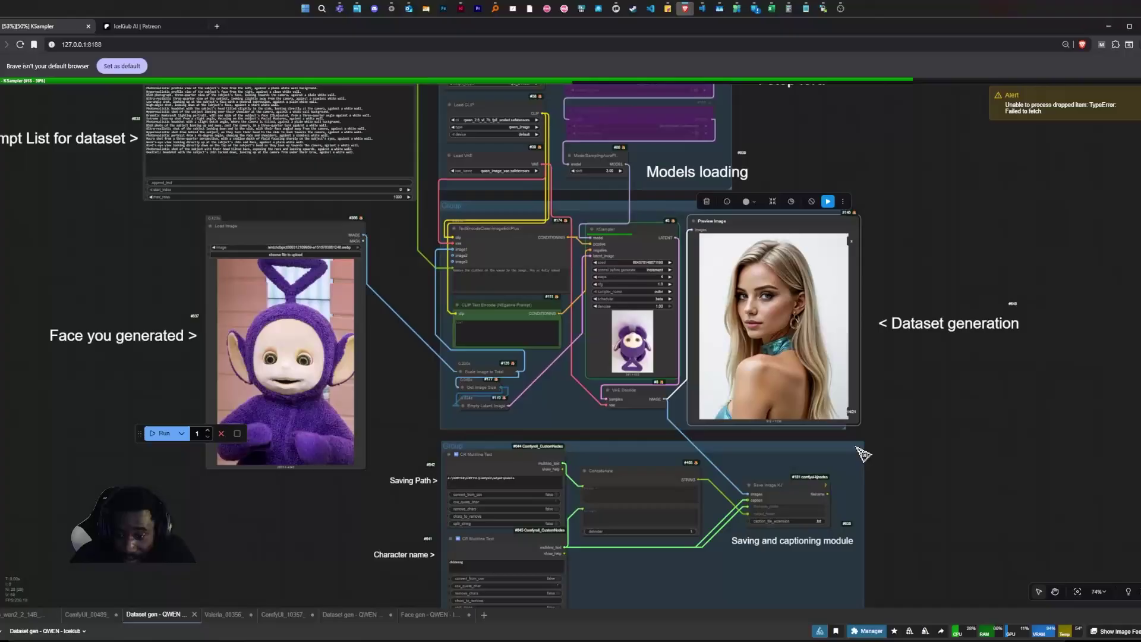
left_click_drag(846, 428, 871, 430)
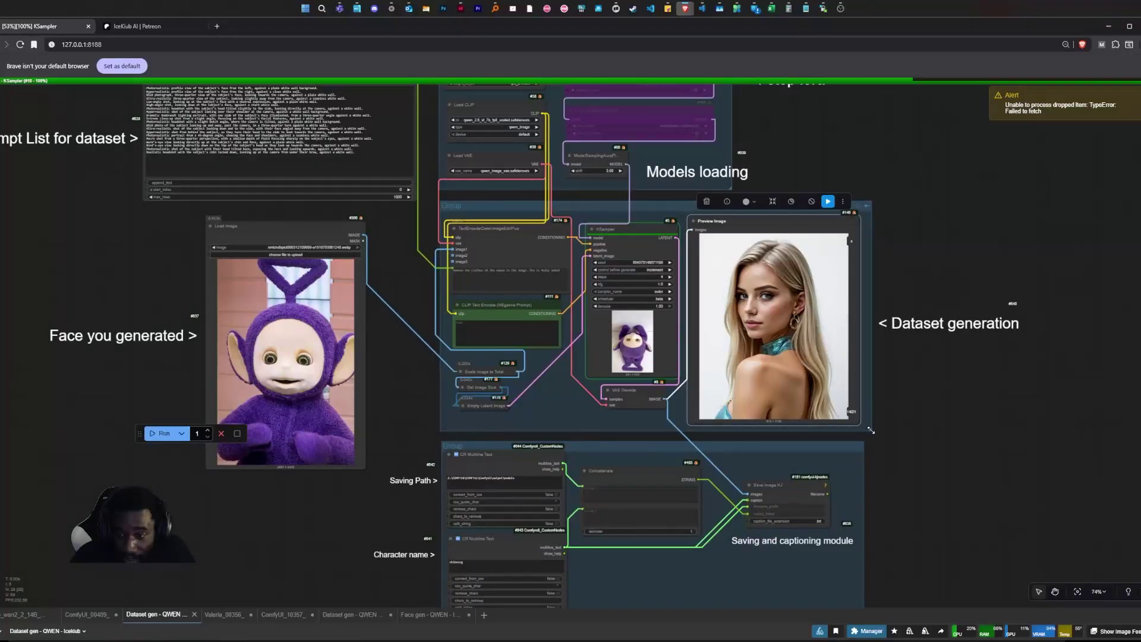
Switch Preview Image to grid view showing all 21 Teletubby angle images.
left_click(910, 439)
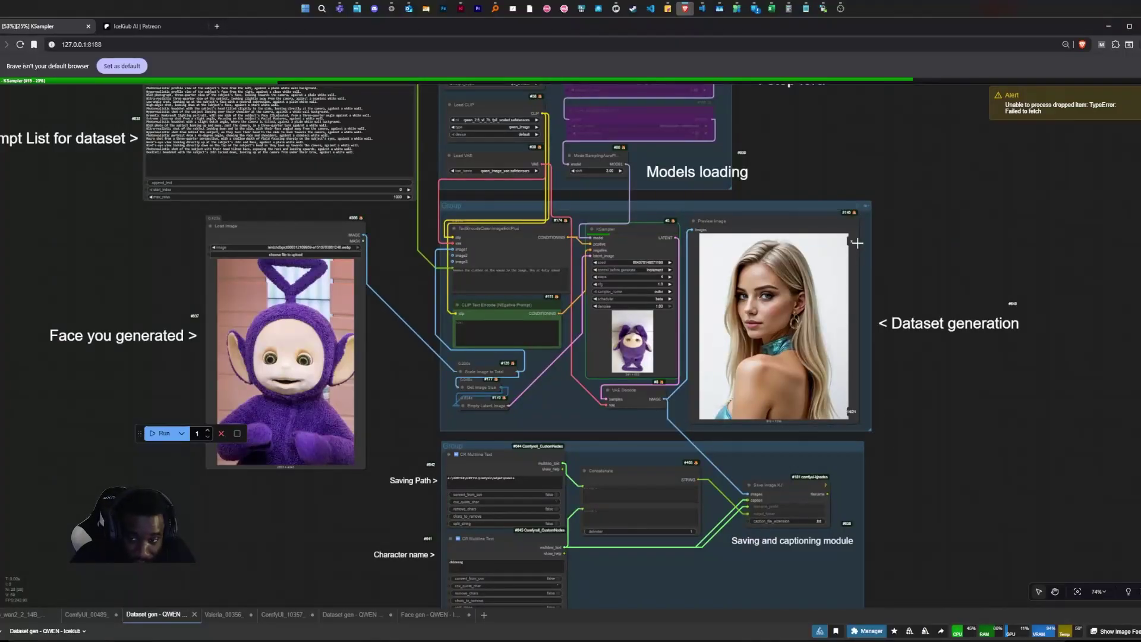
left_click(852, 243)
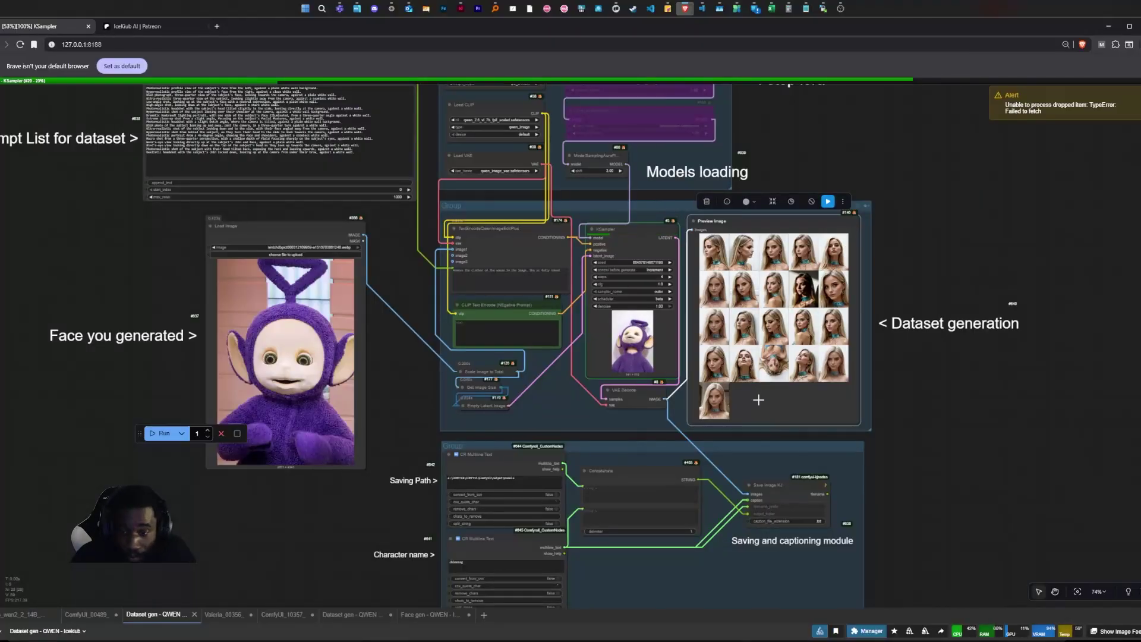
scroll(791, 333, "up", 7)
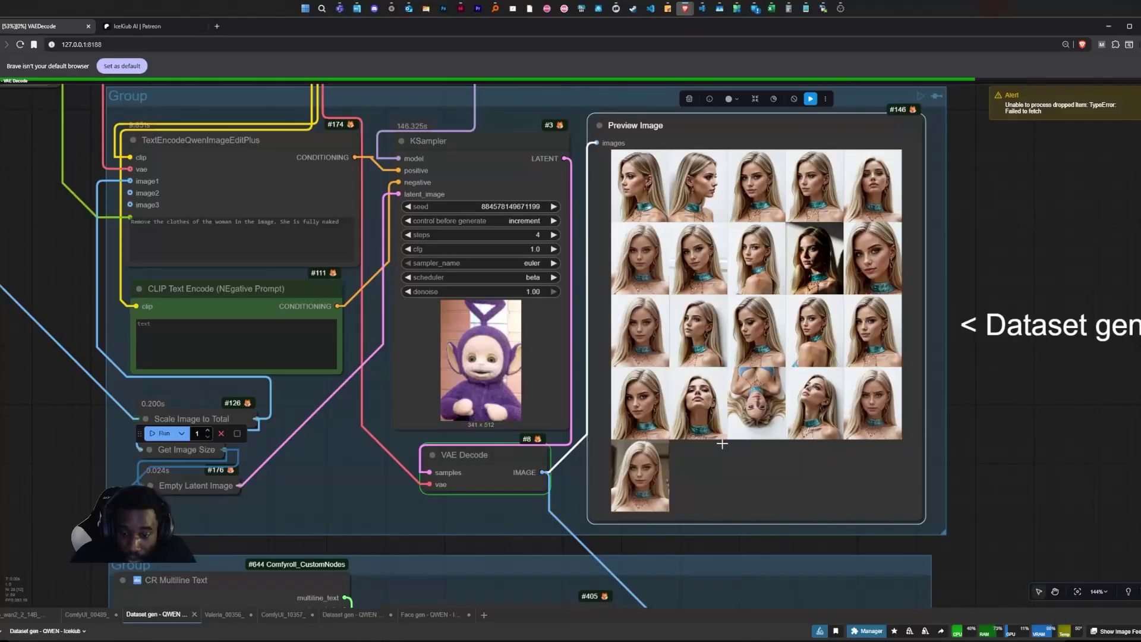
scroll(723, 444, "down", 5)
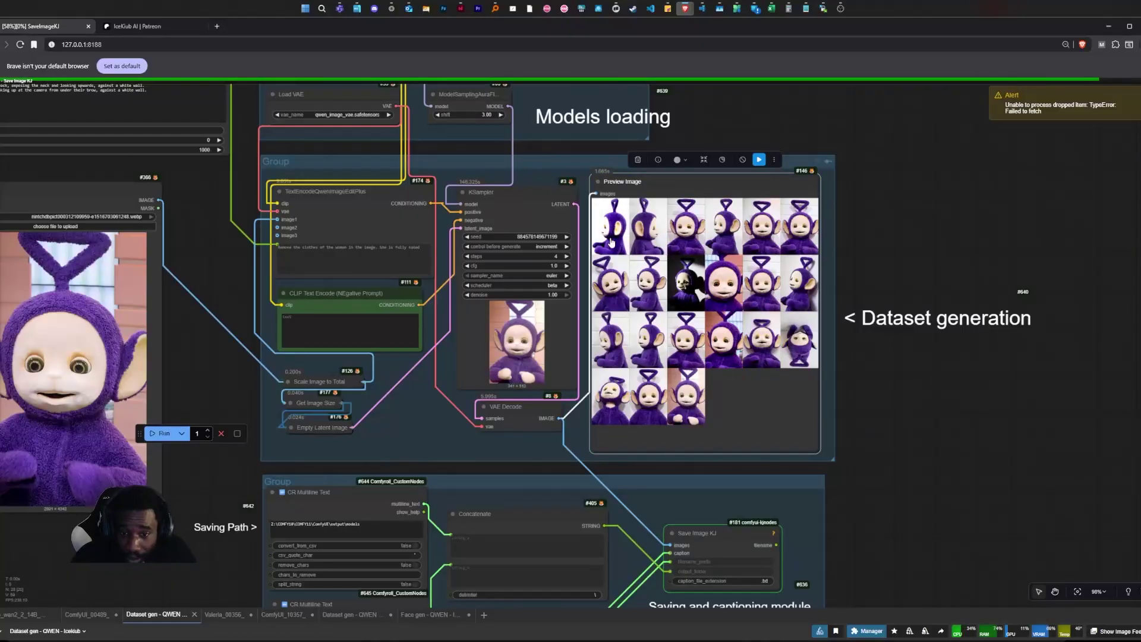
Enlarge one Teletubby result and page forward through the batch to image 19 of 21.
left_click(611, 242)
left_click_drag(944, 356, 1057, 414)
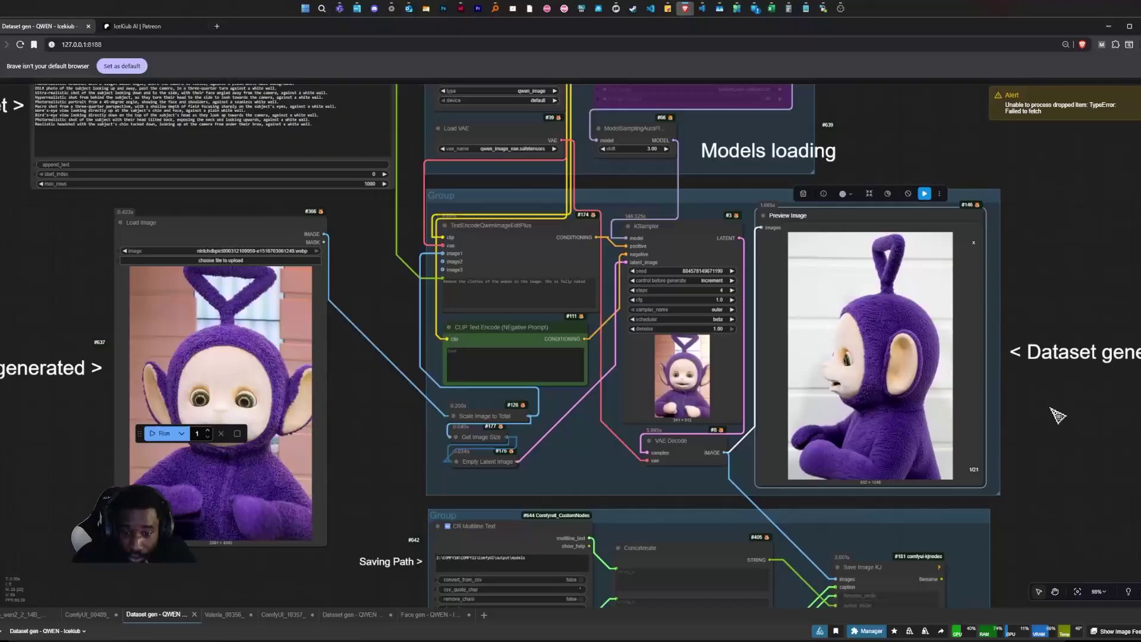
scroll(1057, 414, "down", 1)
scroll(1063, 446, "up", 3)
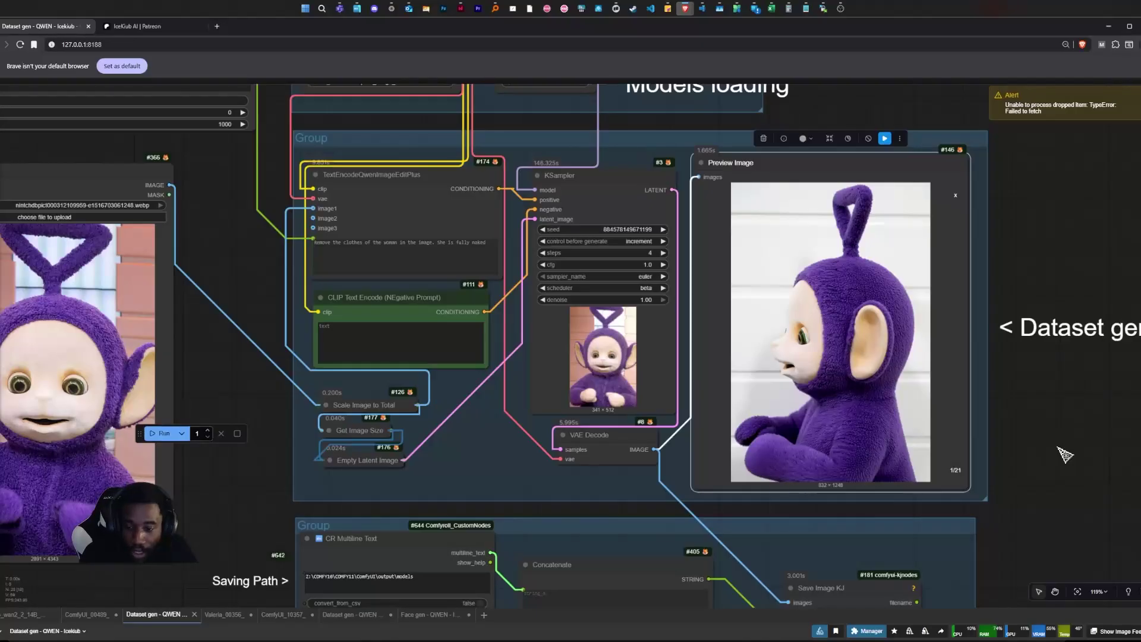
key("Right")
key("Right")
key("Right")
key("Right")
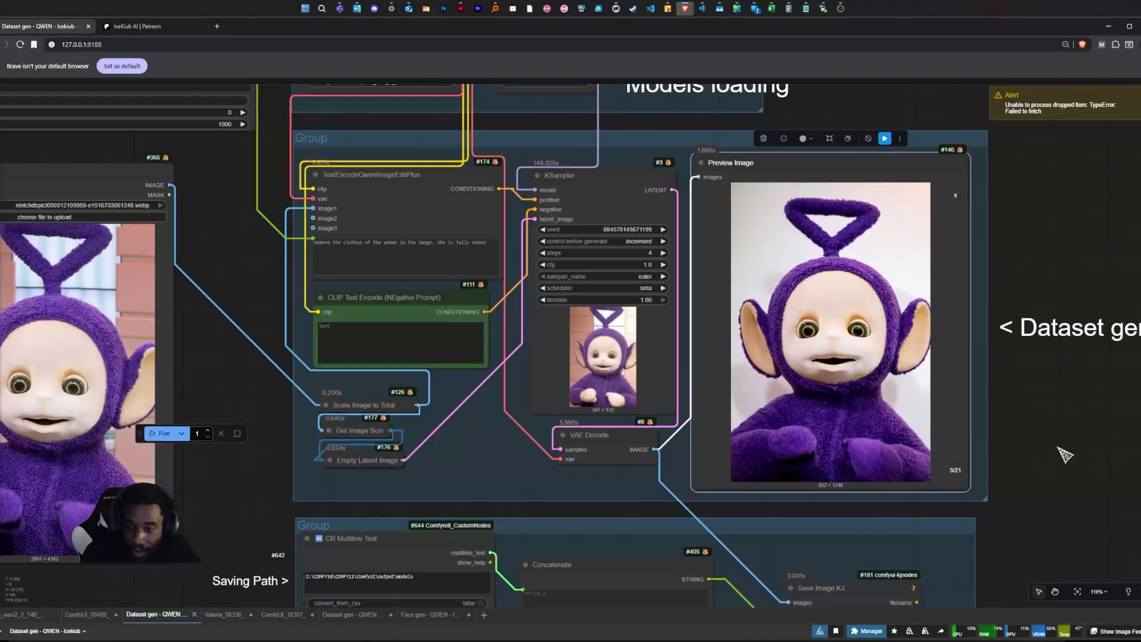
key("Right")
key("Right")
key("Right")
key("Right")
key("Right")
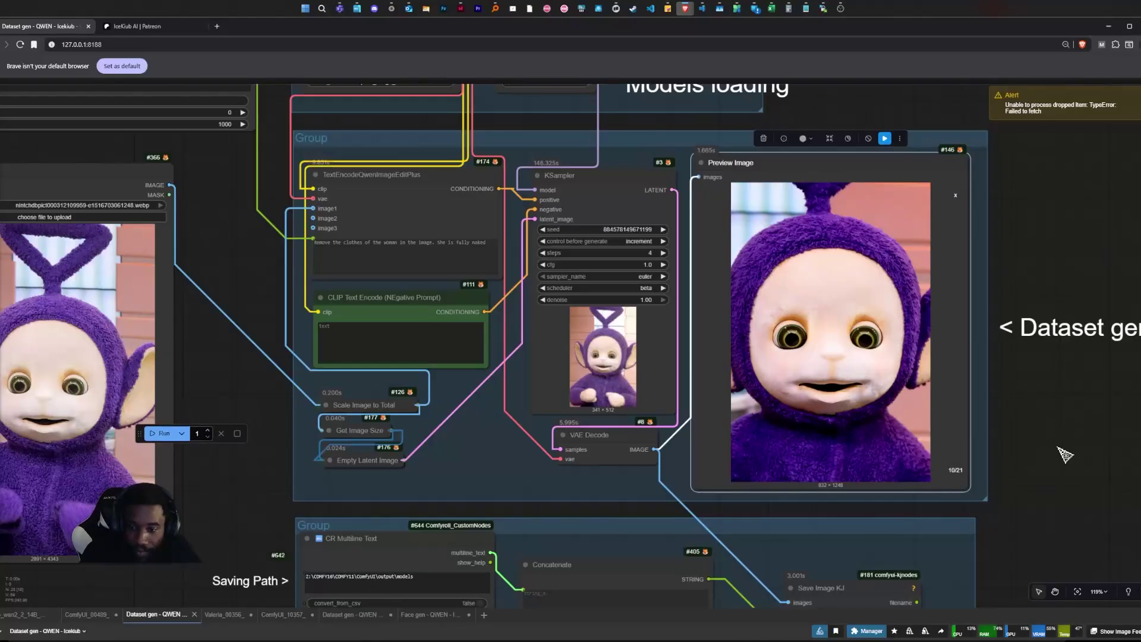
key("Right")
key("Right")
key("Right")
key("Right")
key("Right")
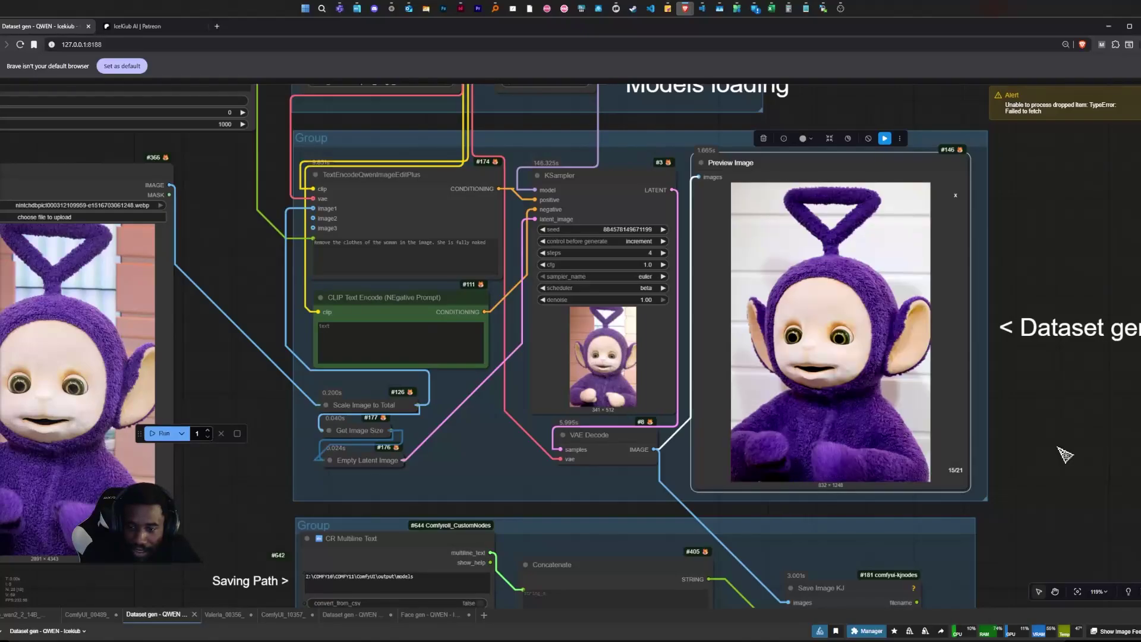
key("Right")
key("Right")
key("Right")
key("Right")
key("Right")
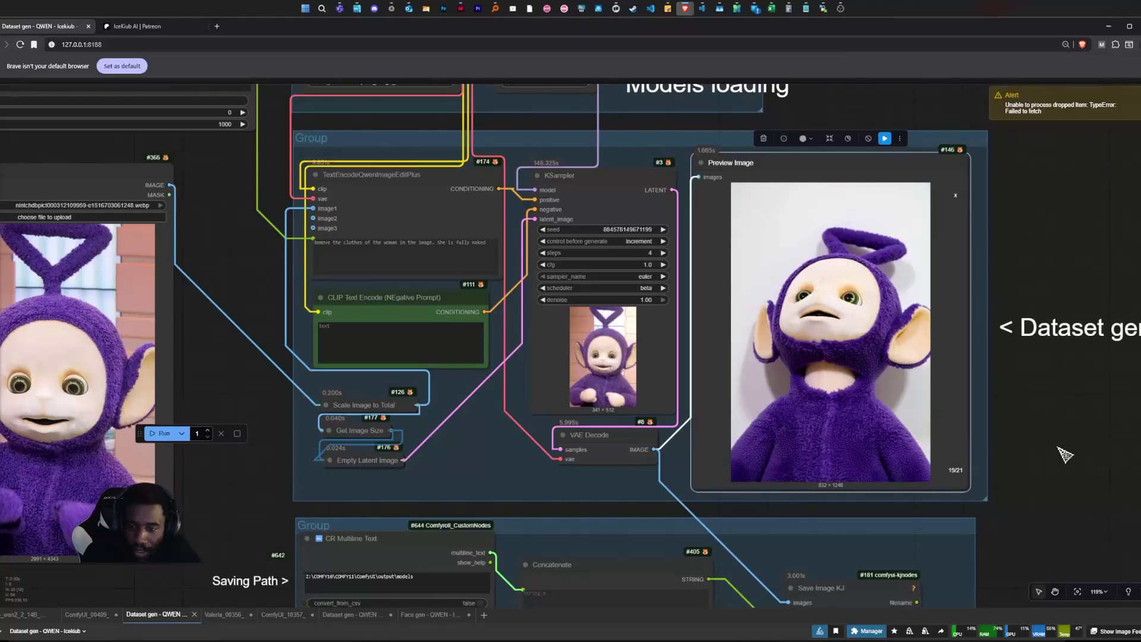
key("Right")
key("Right")
key("Right")
key("Right")
key("Right")
key("Right")
key("Right")
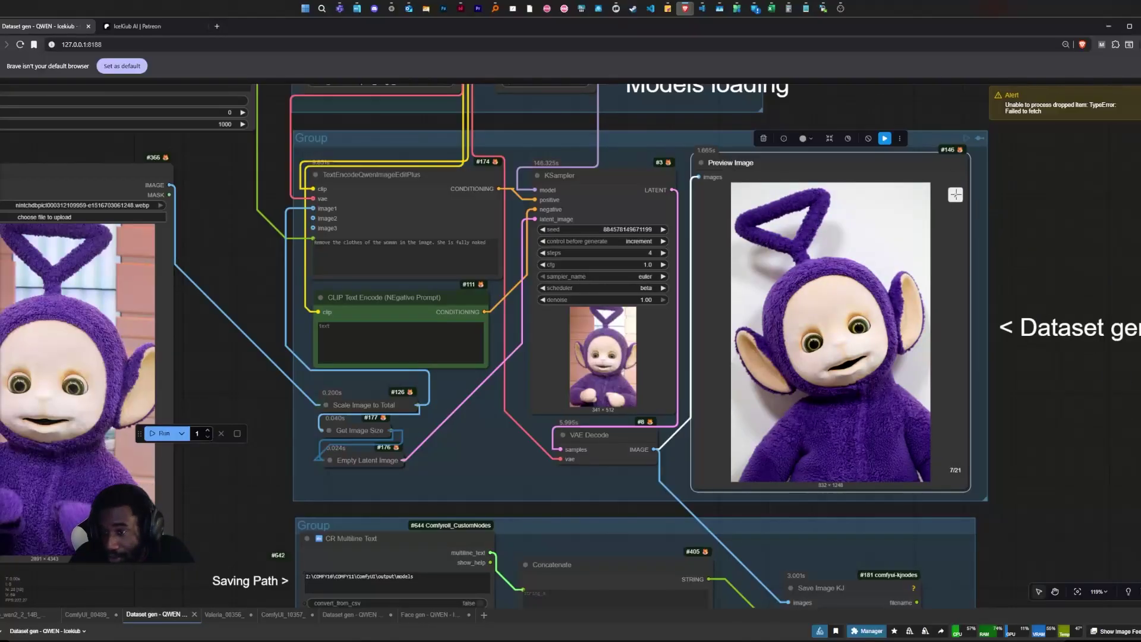
Close the enlarged image to return to the 21-image grid and zoom out to about 67%.
left_click(955, 195)
scroll(993, 249, "down", 5)
scroll(1050, 376, "up", 3)
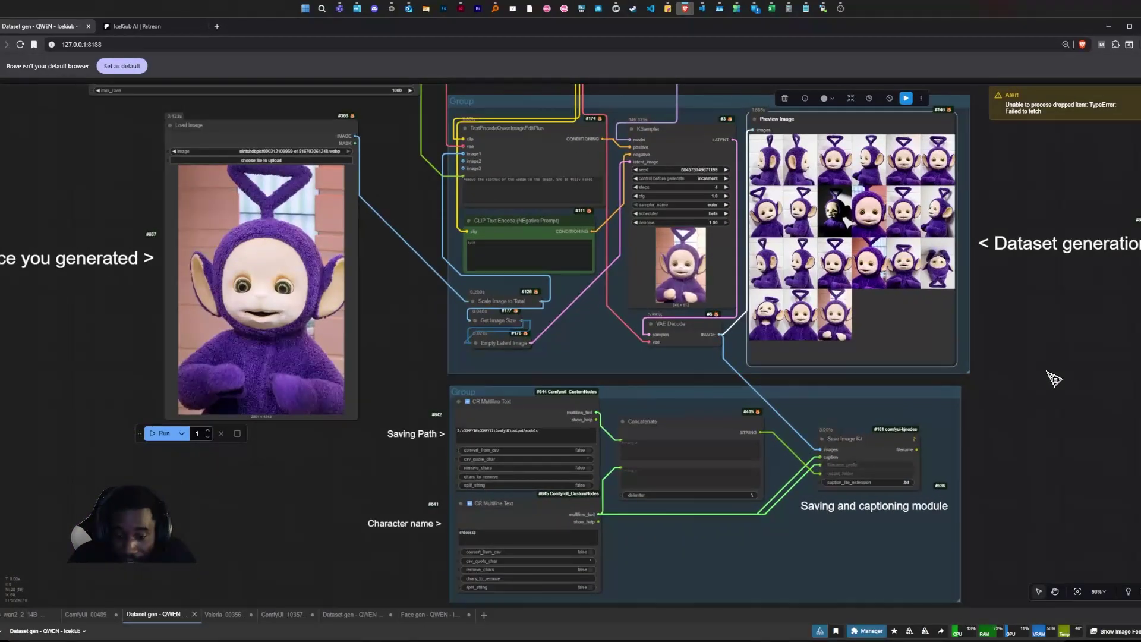
scroll(1051, 380, "down", 6)
scroll(924, 394, "up", 1)
scroll(923, 393, "up", 1)
scroll(942, 395, "up", 2)
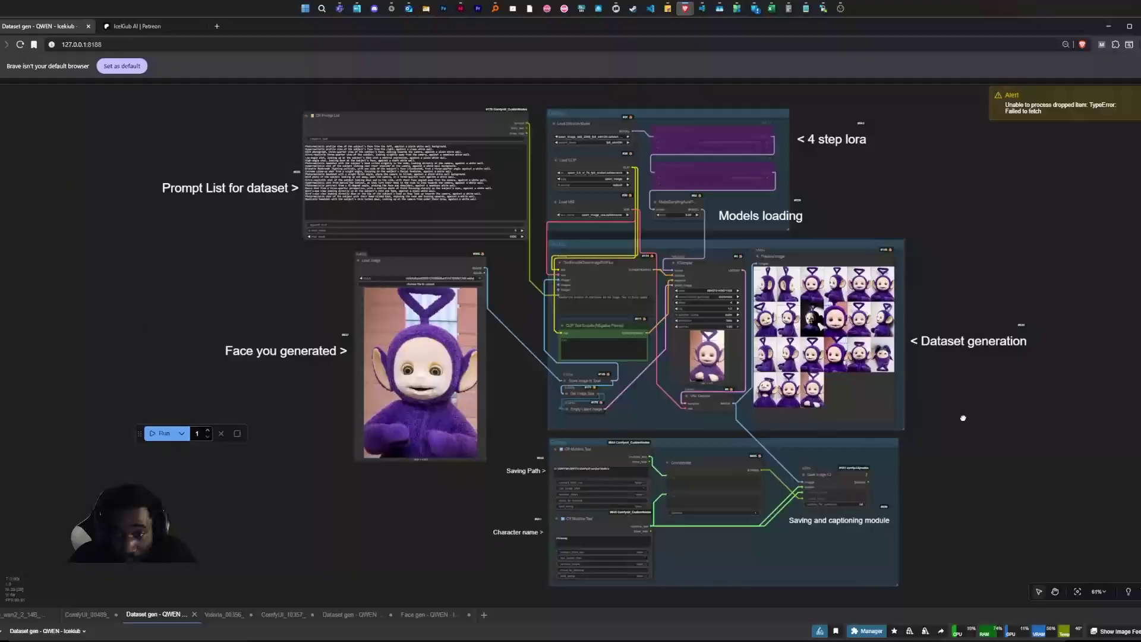
scroll(953, 412, "up", 1)
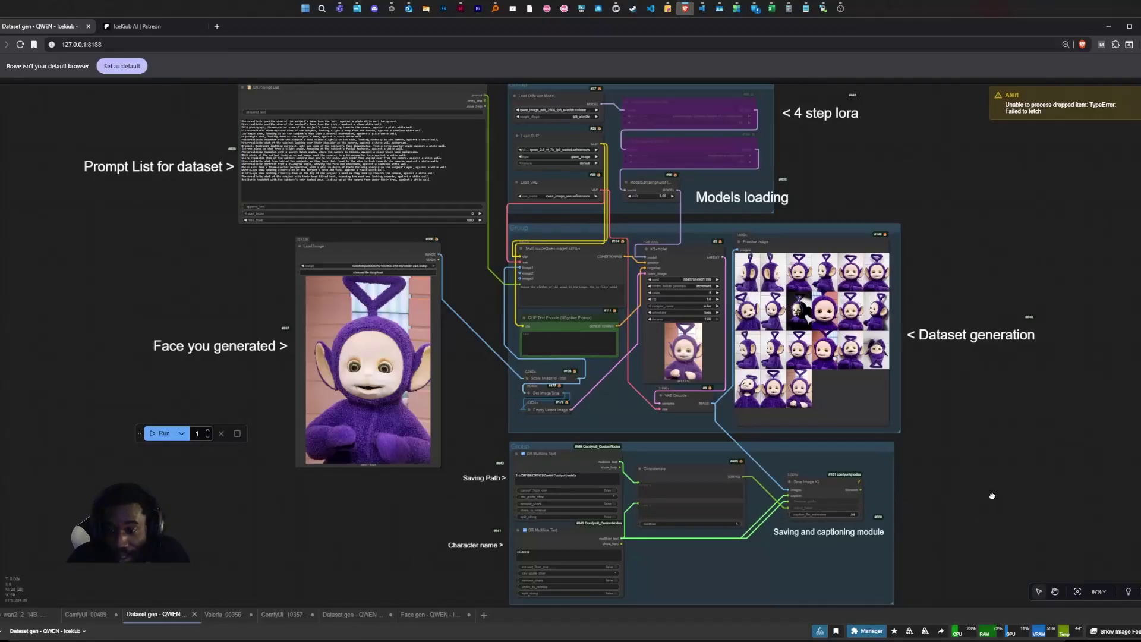
scroll(1001, 501, "down", 1)
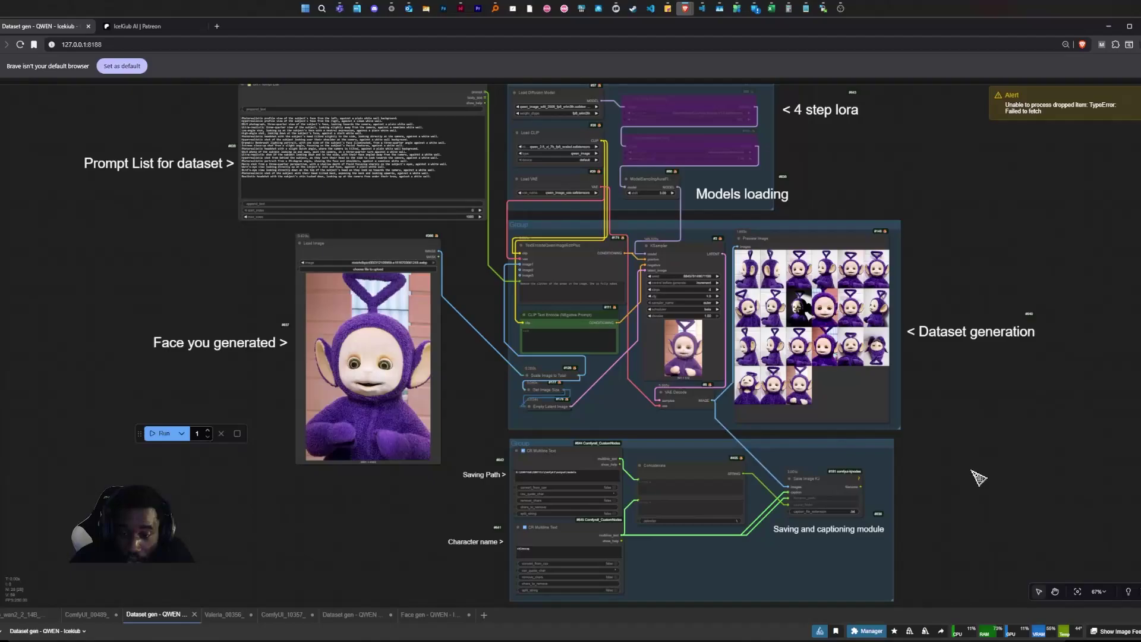
scroll(975, 476, "down", 5)
scroll(971, 476, "up", 8)
scroll(978, 483, "down", 3)
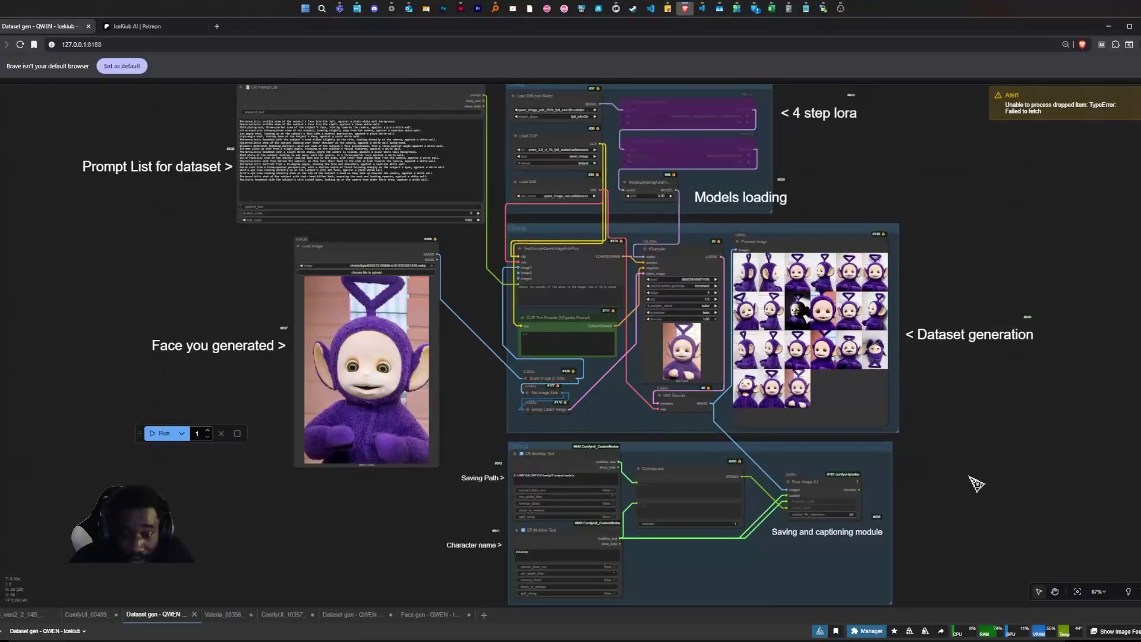
scroll(977, 483, "down", 2)
scroll(556, 459, "up", 2)
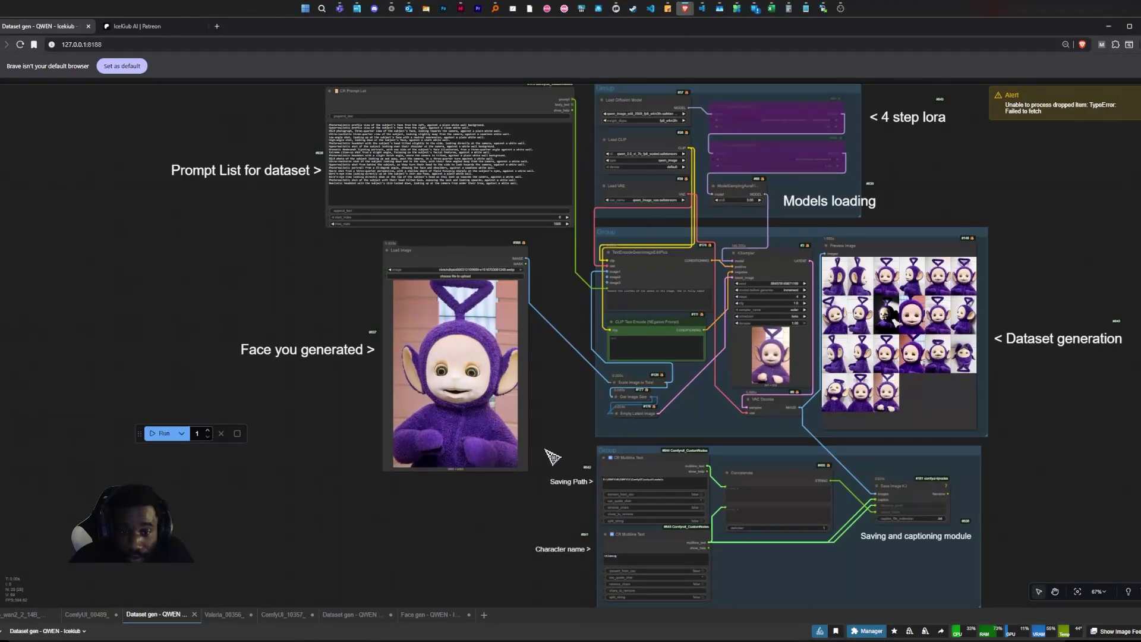